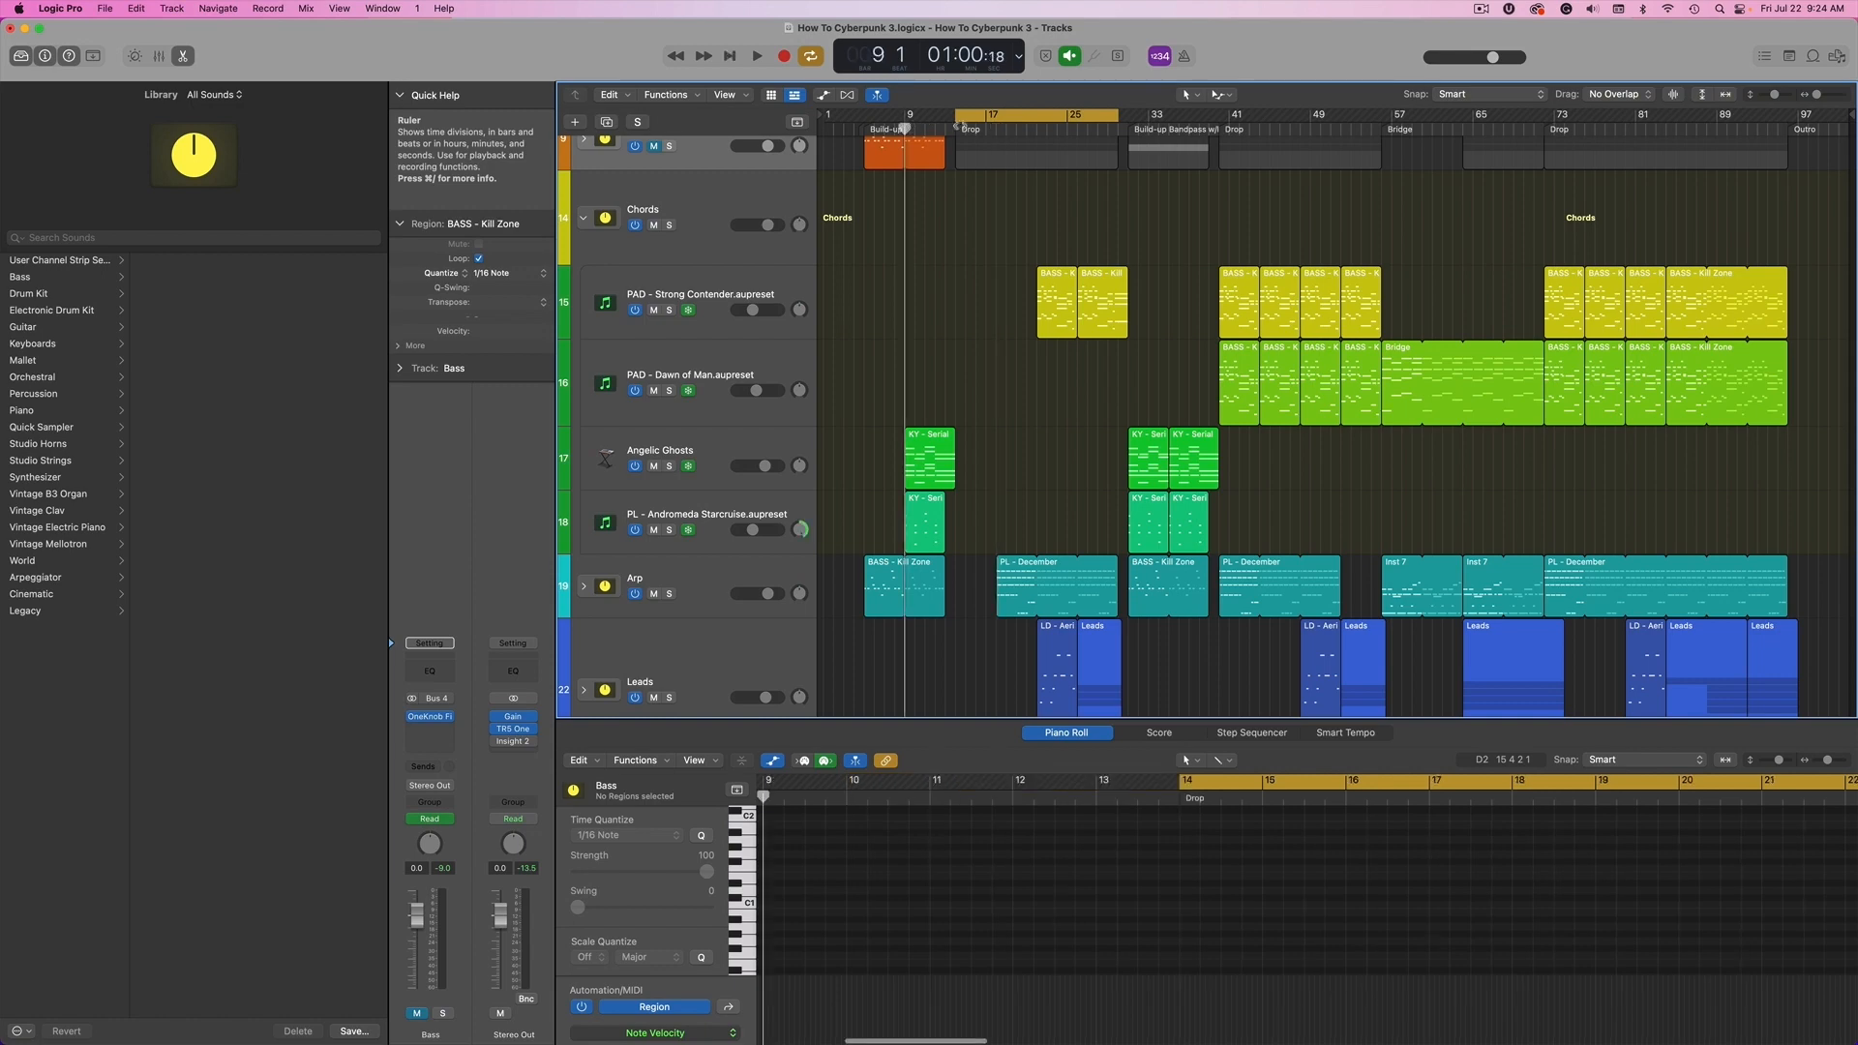
# Turn off the cycle range and play the soloed Angelic Ghosts chords from bar 9 with an enlarged Piano Roll.
pyautogui.click(981, 116)
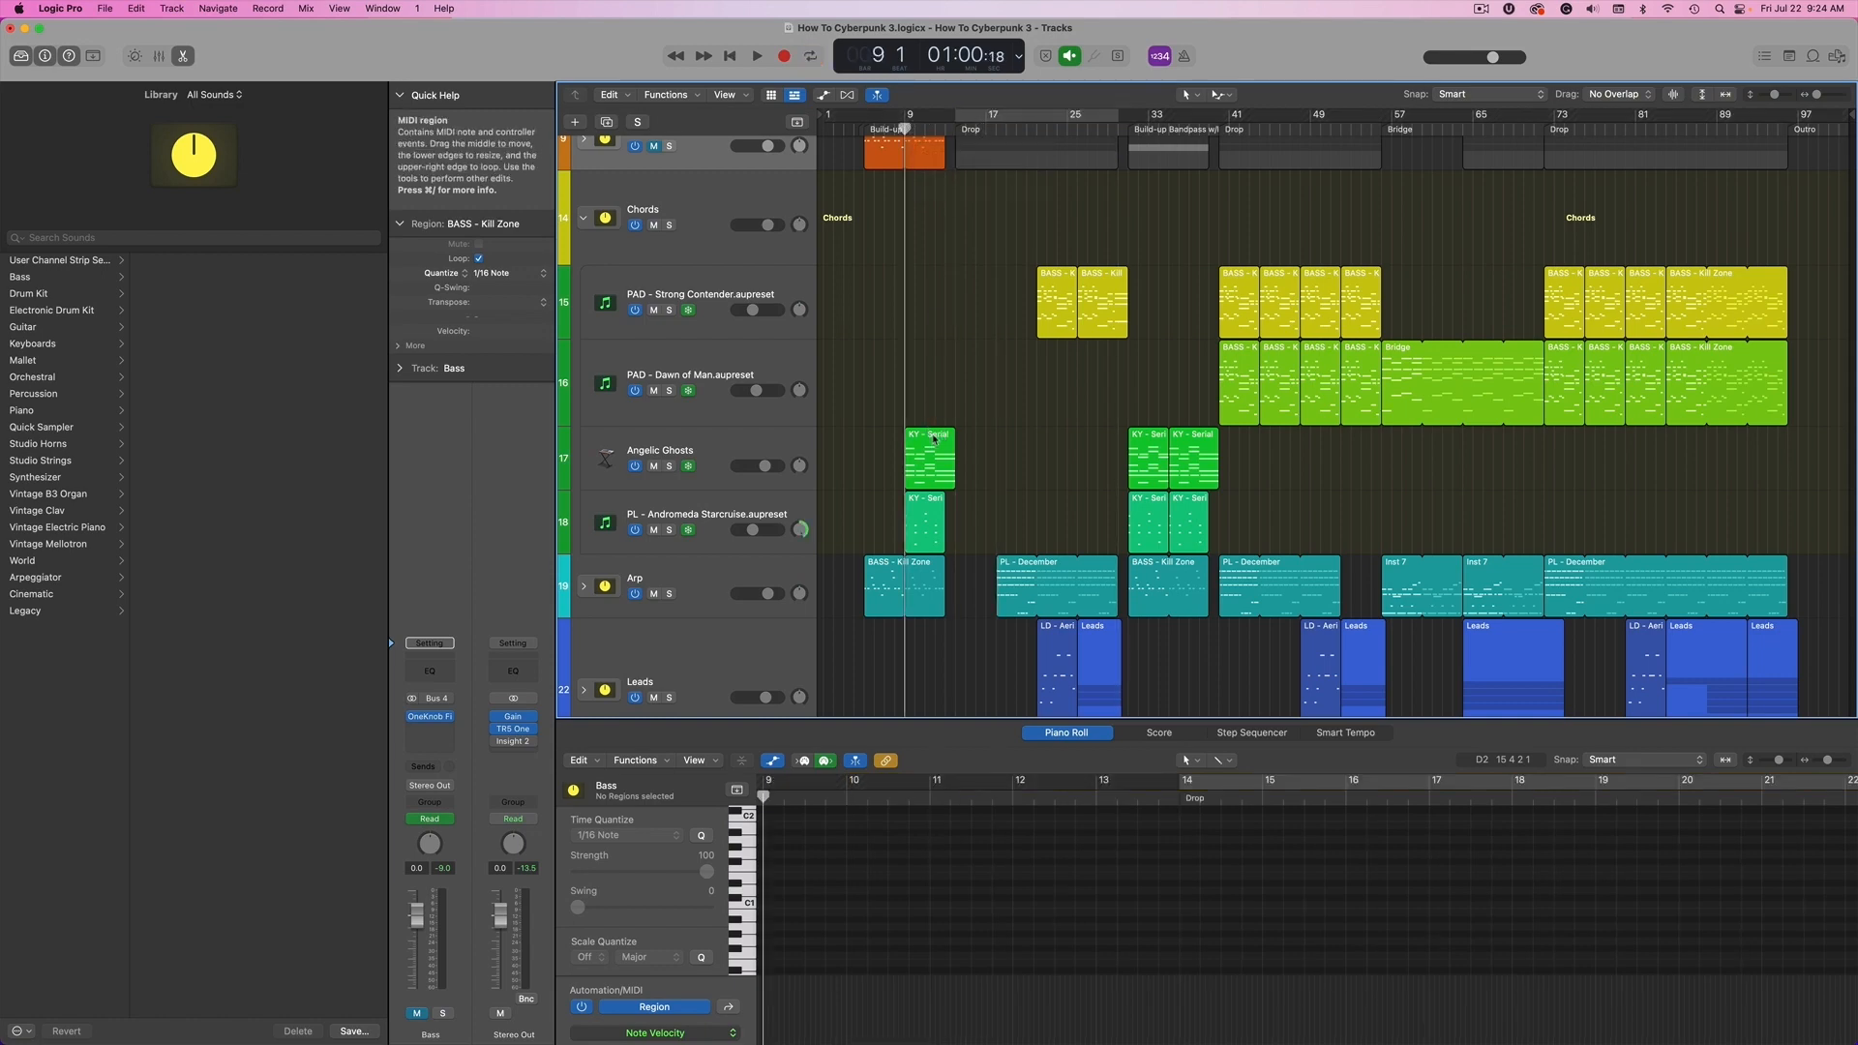
pyautogui.moveTo(730, 436); pyautogui.dragTo(730, 430)
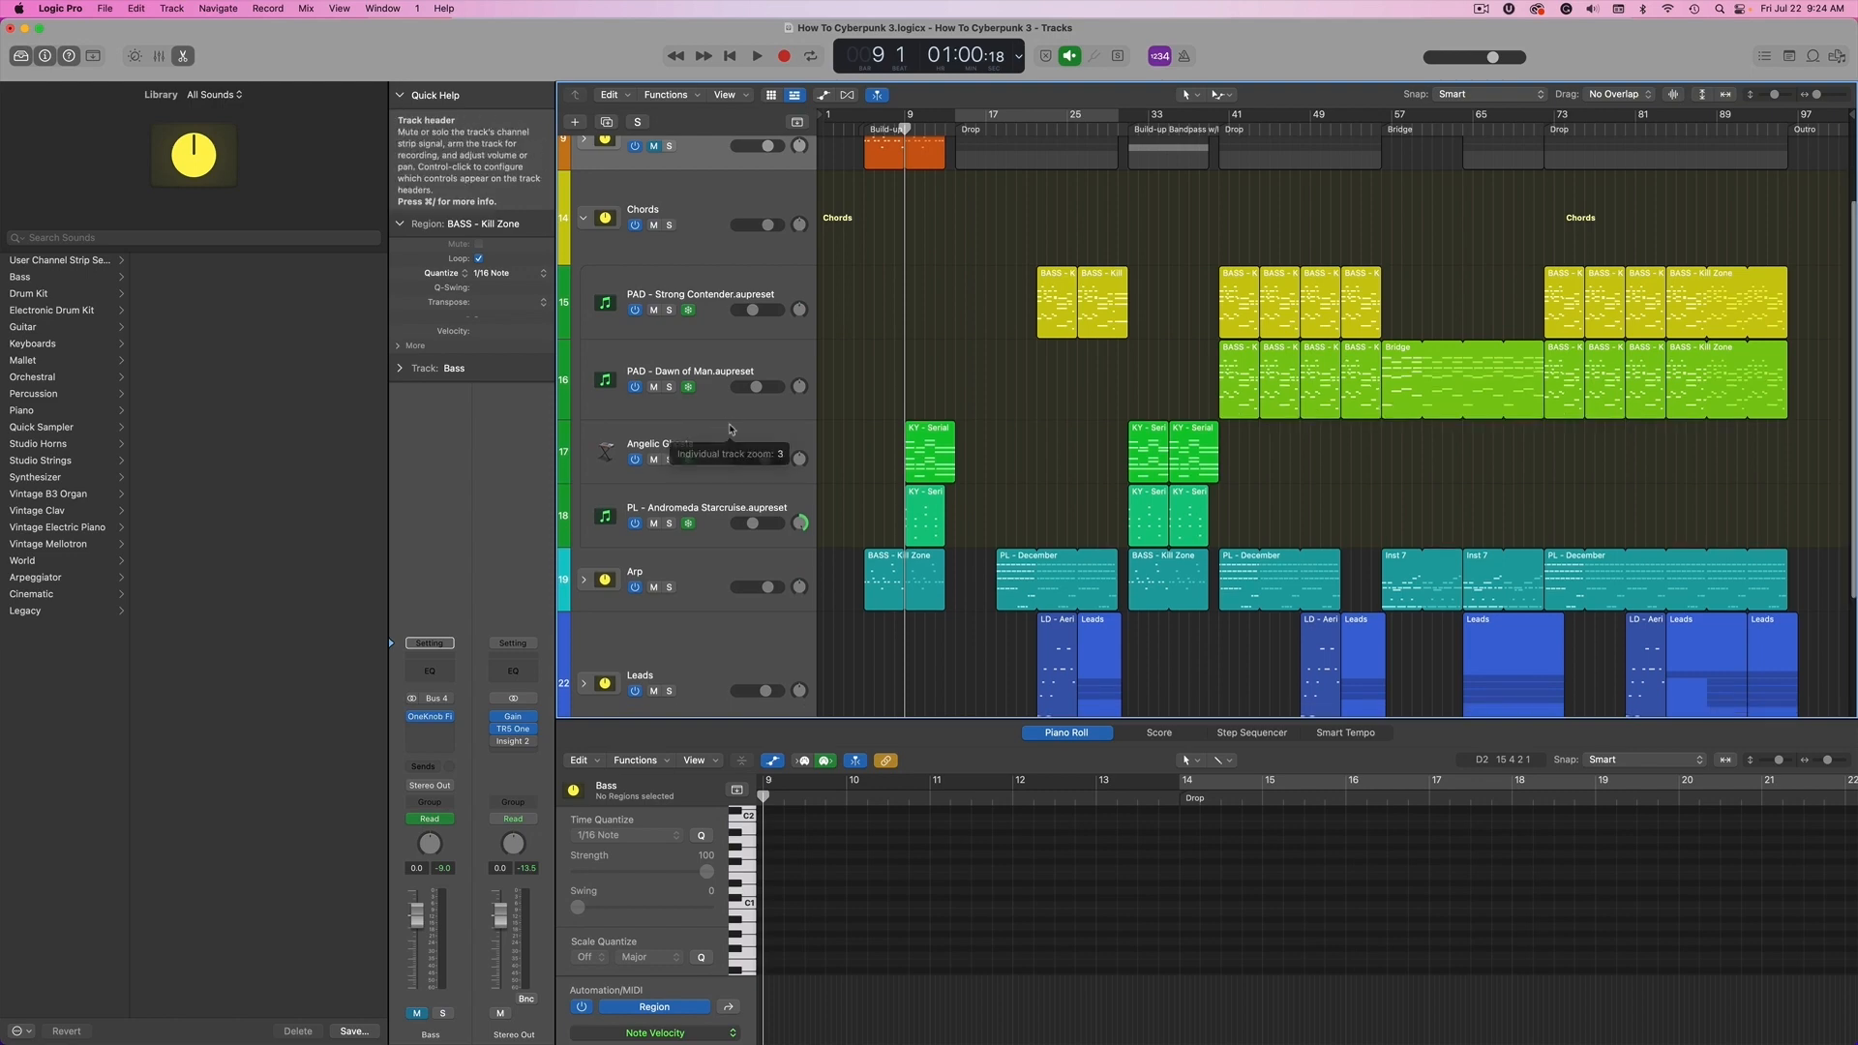
pyautogui.click(724, 437)
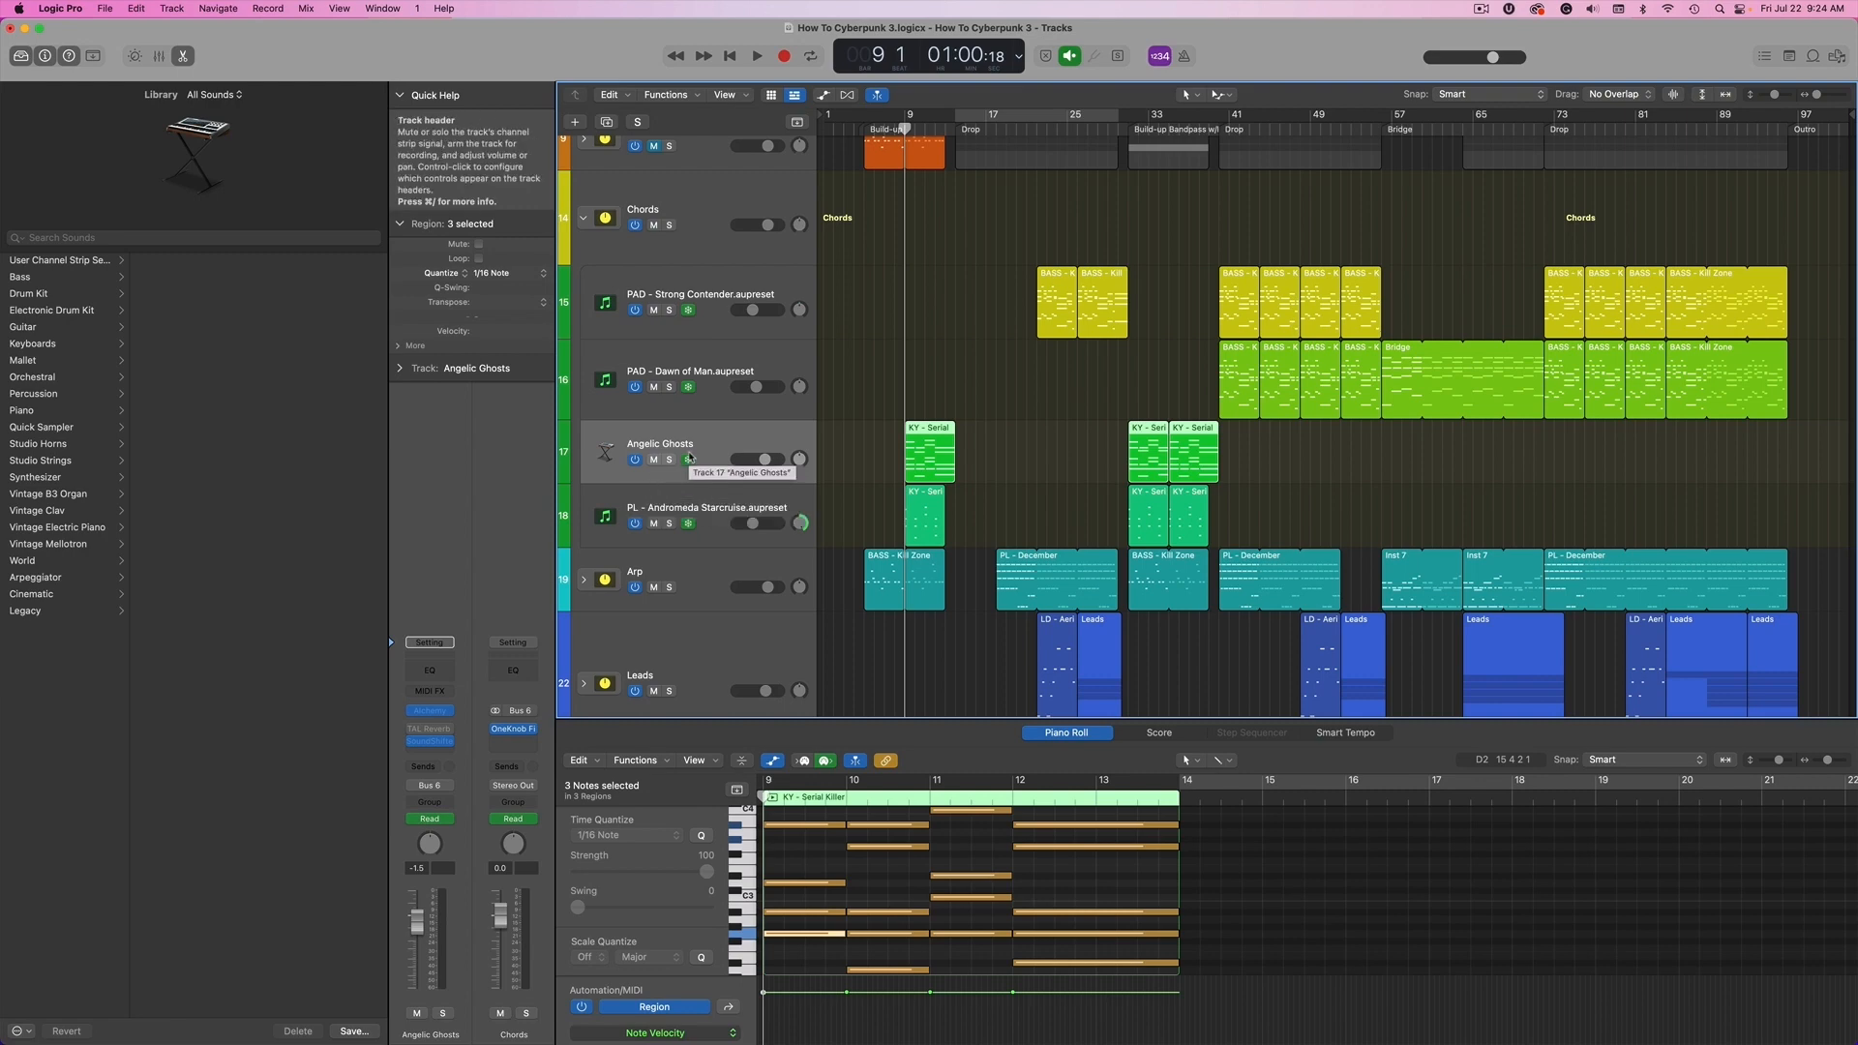
pyautogui.press('space')
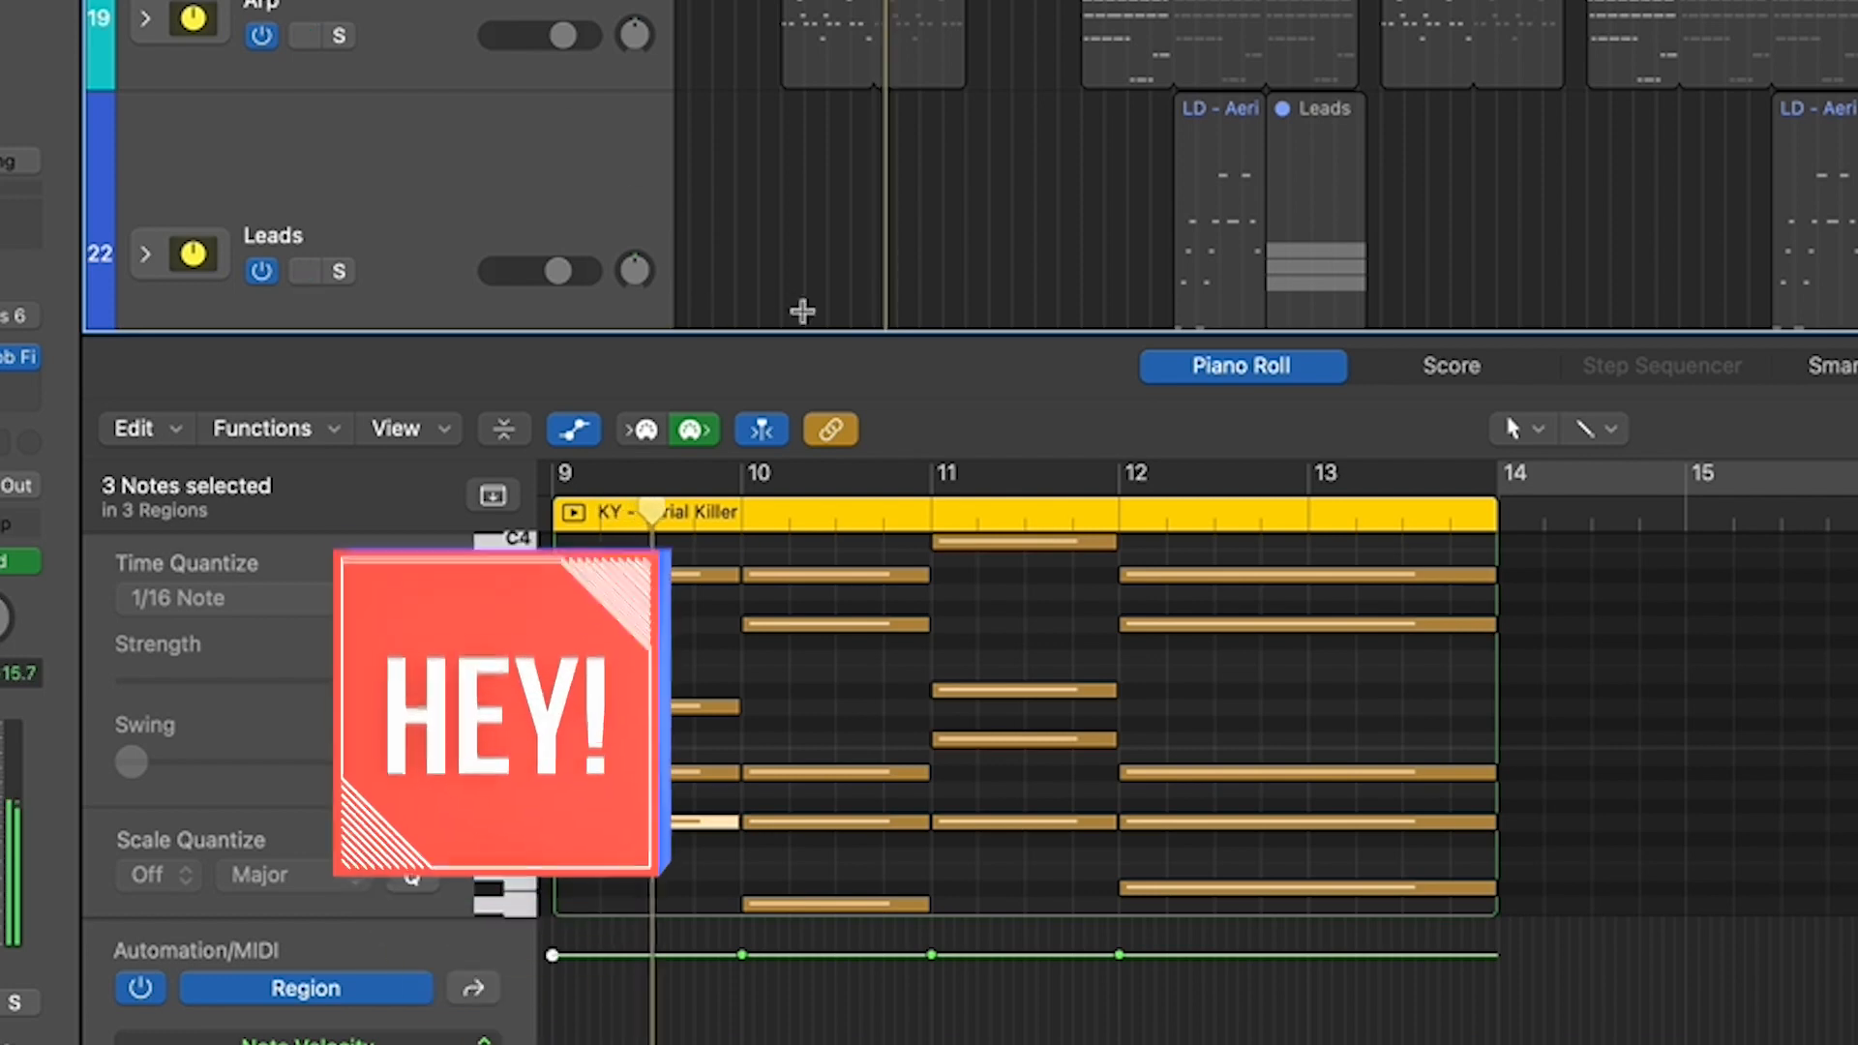
pyautogui.moveTo(796, 332); pyautogui.dragTo(787, 125)
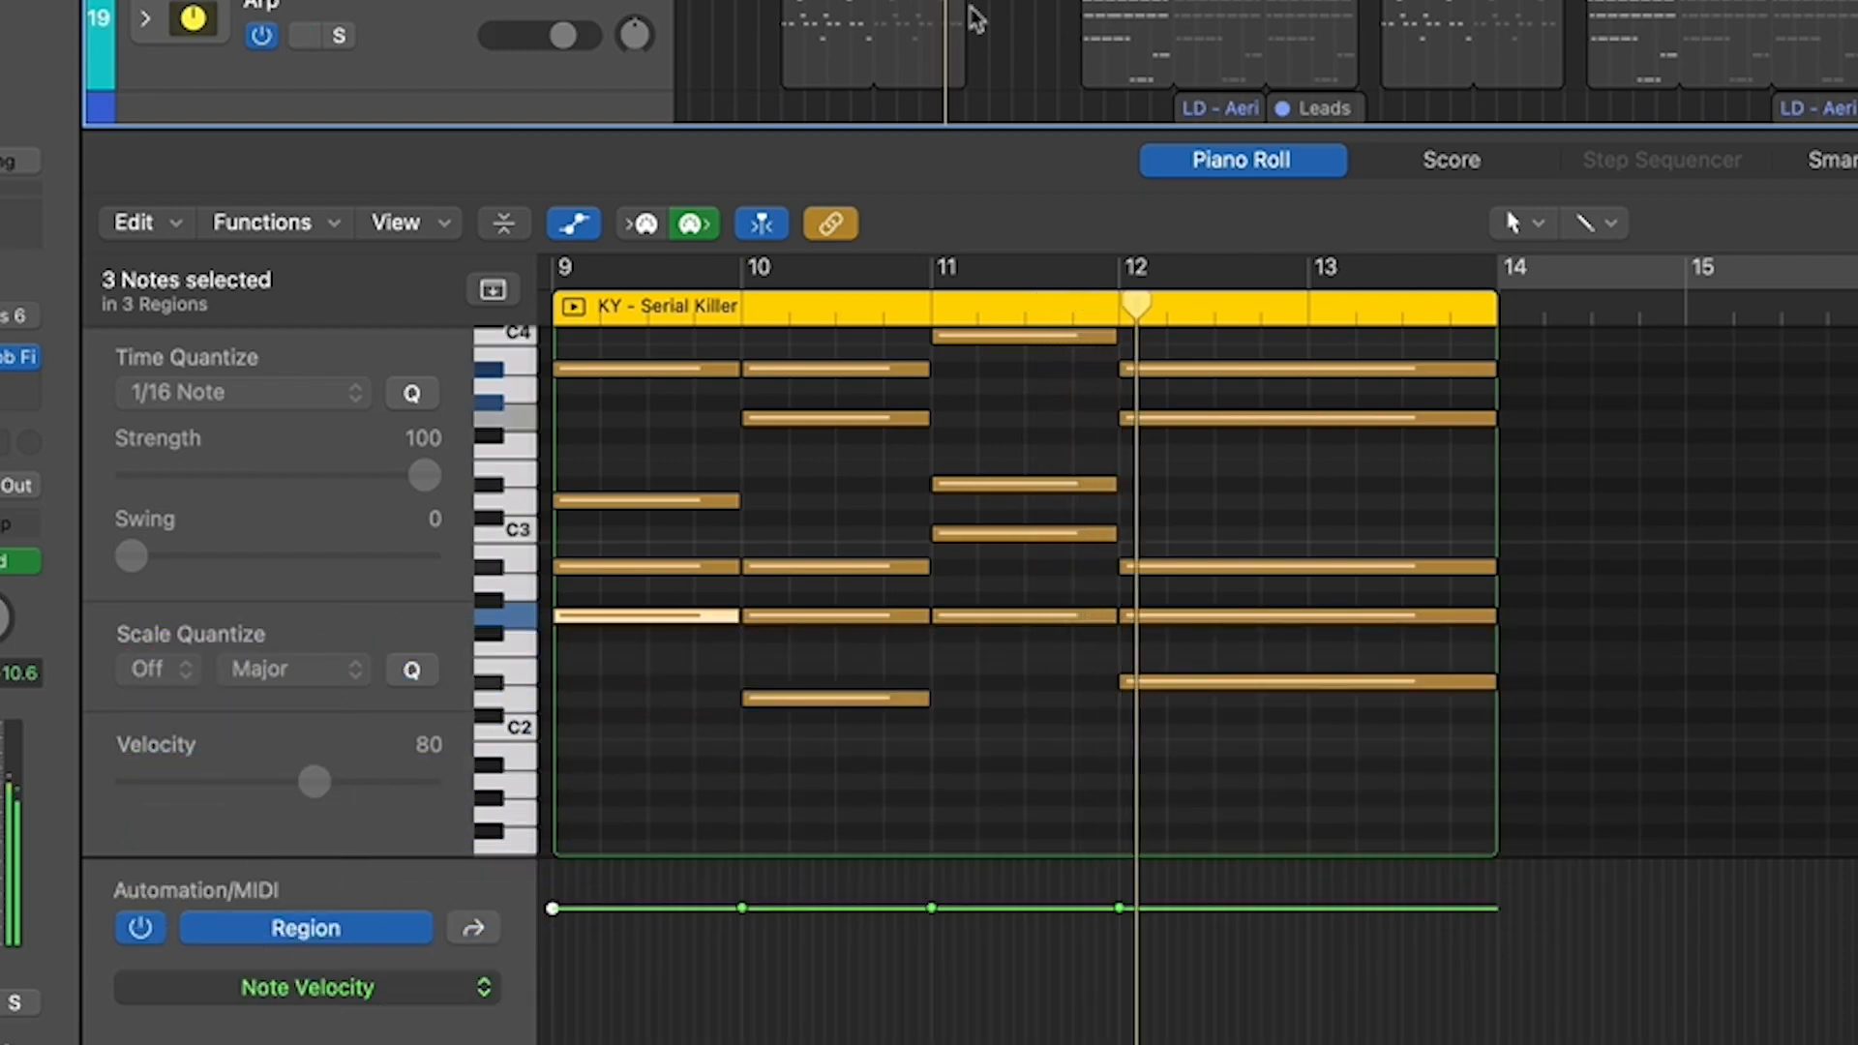
pyautogui.press('space')
# Open the Bass track's Kill Zone region in the build-up in the Piano Roll to examine its bass notes.
pyautogui.scroll(5, 971, 191)
pyautogui.click(902, 209)
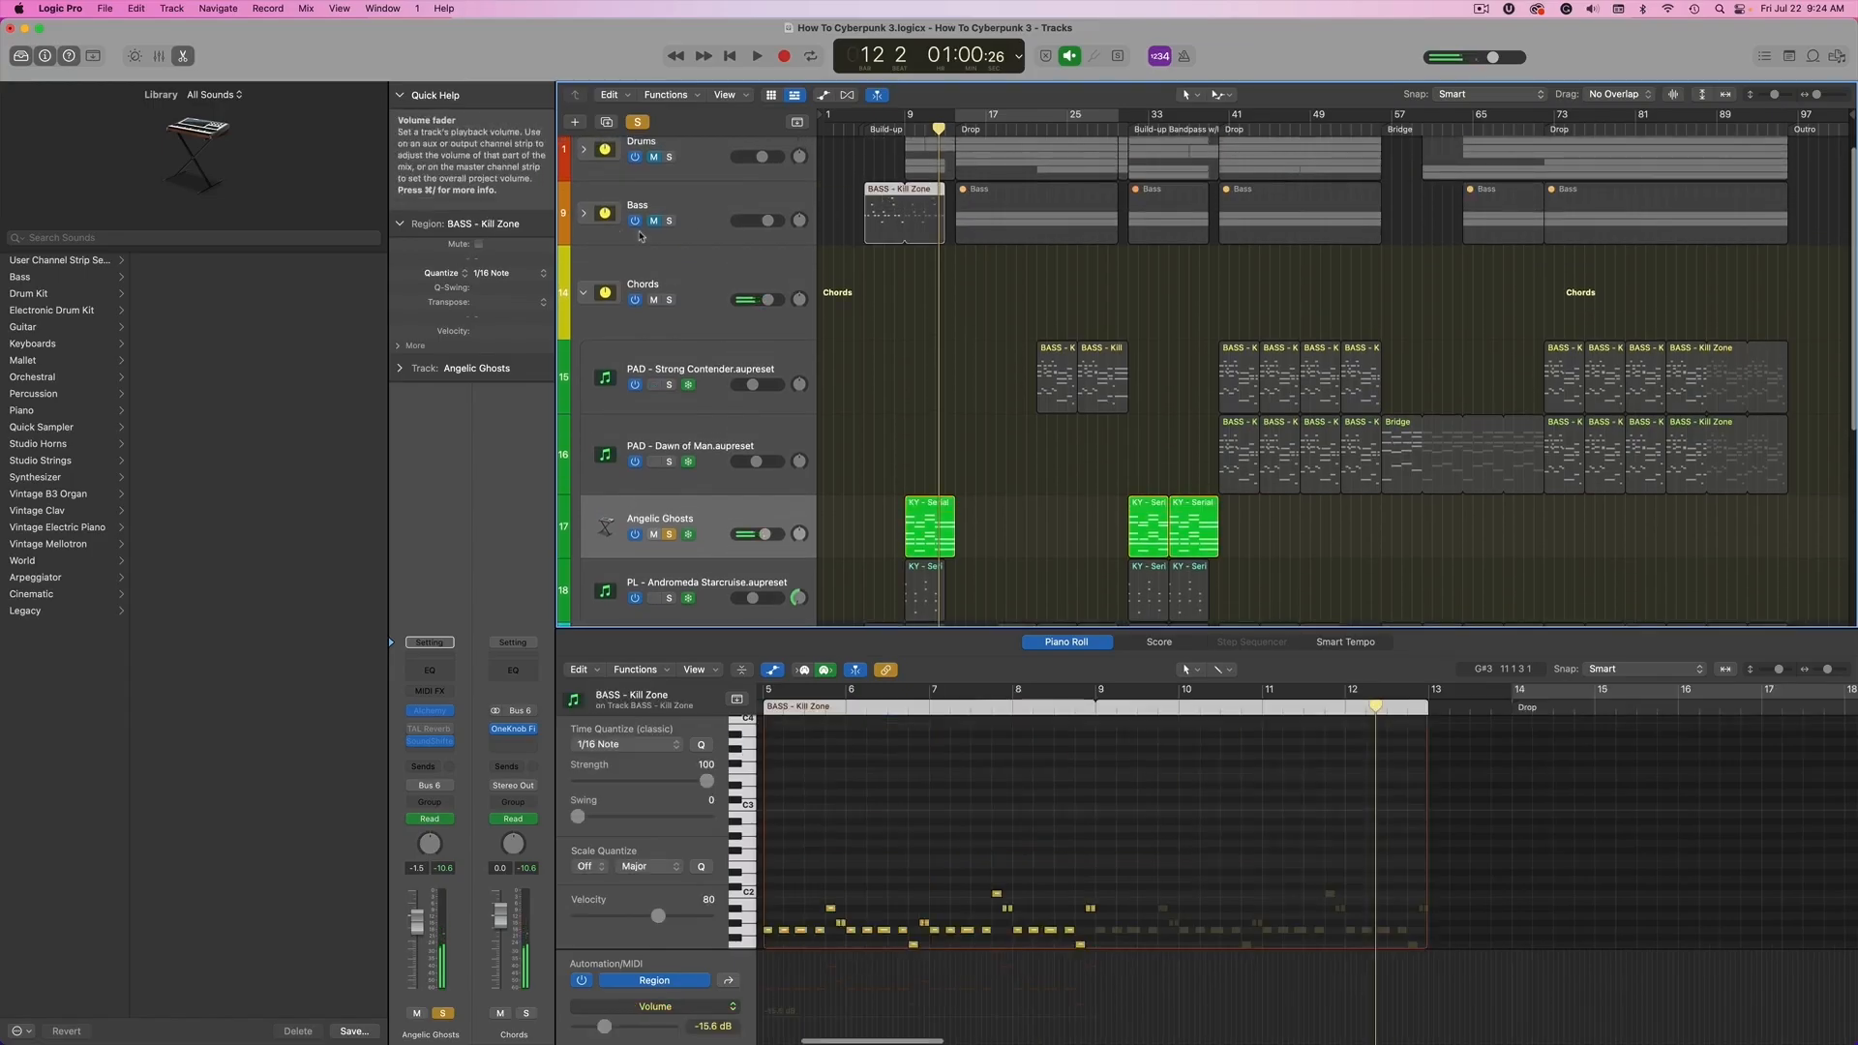
pyautogui.scroll(-5, 865, 839)
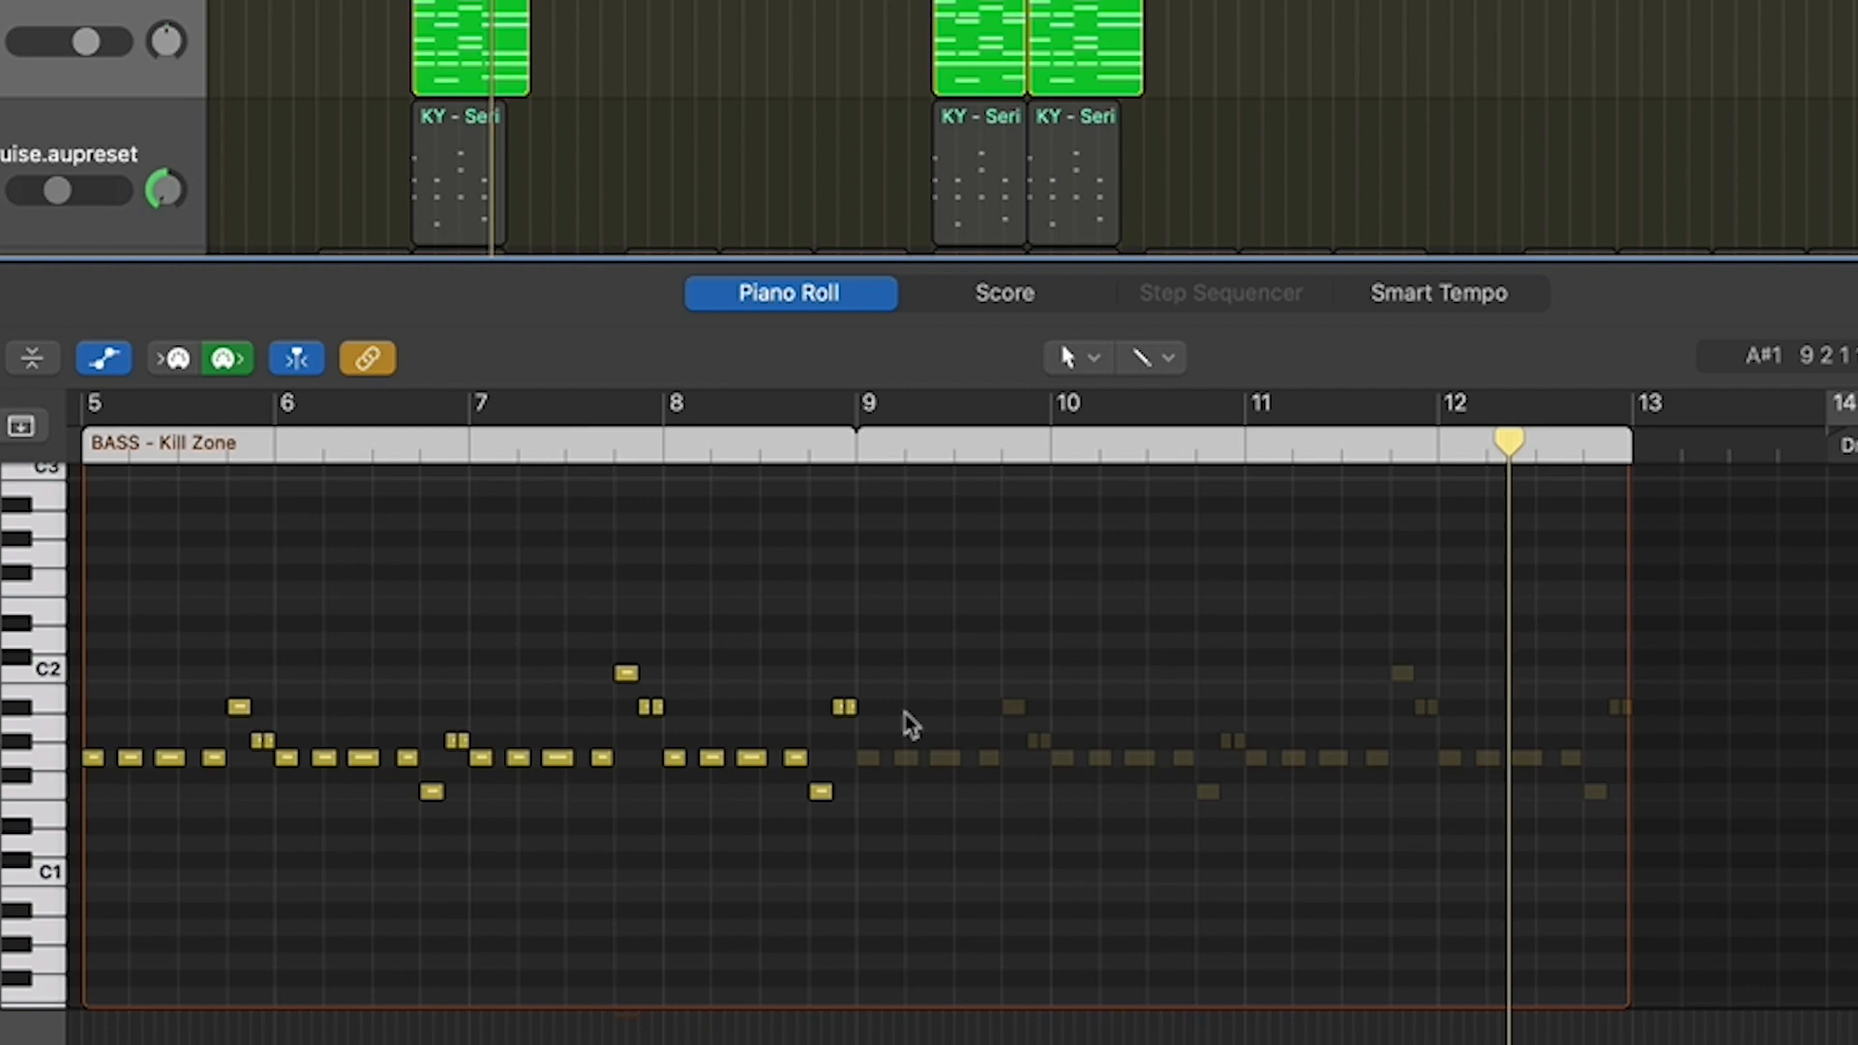
# Reopen the first Angelic Ghosts region and highlight its repeated low note across all four chords, followed by the lower-octave chord notes.
pyautogui.click(469, 2)
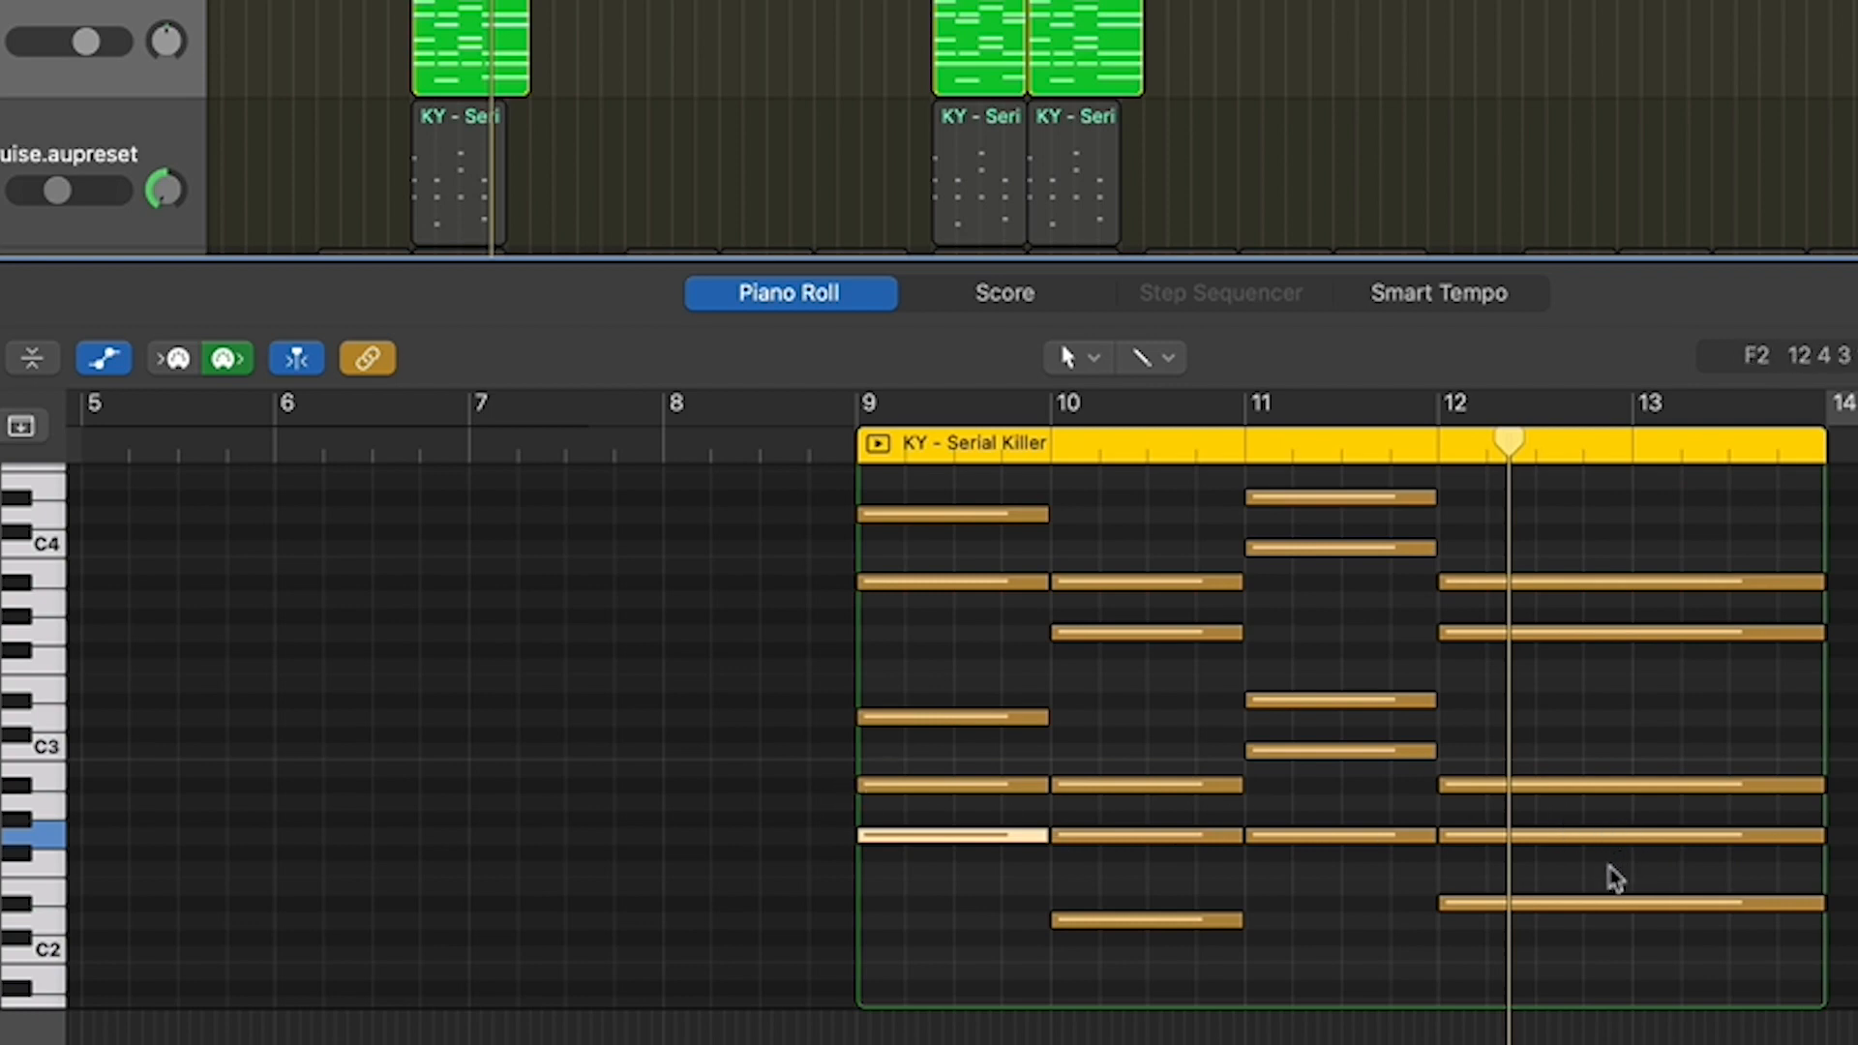
pyautogui.moveTo(1612, 868); pyautogui.dragTo(917, 835)
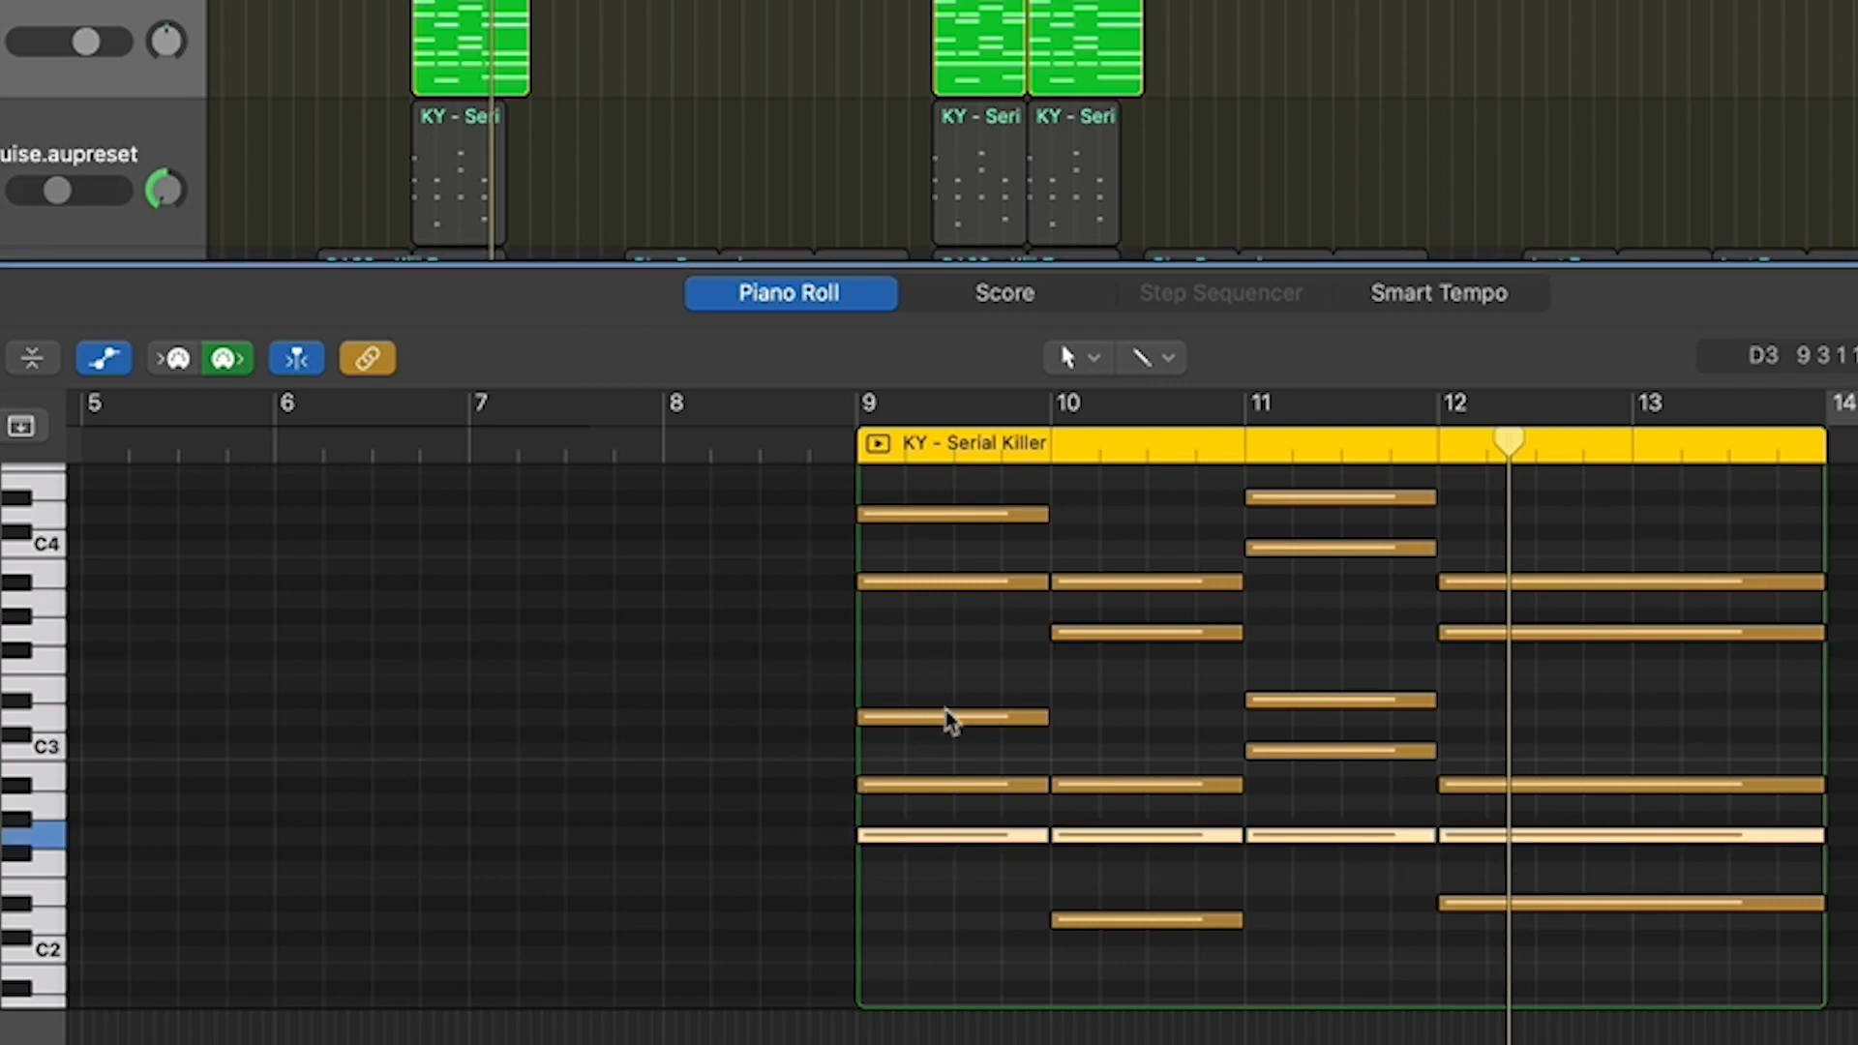
pyautogui.moveTo(1689, 714); pyautogui.dragTo(803, 1021)
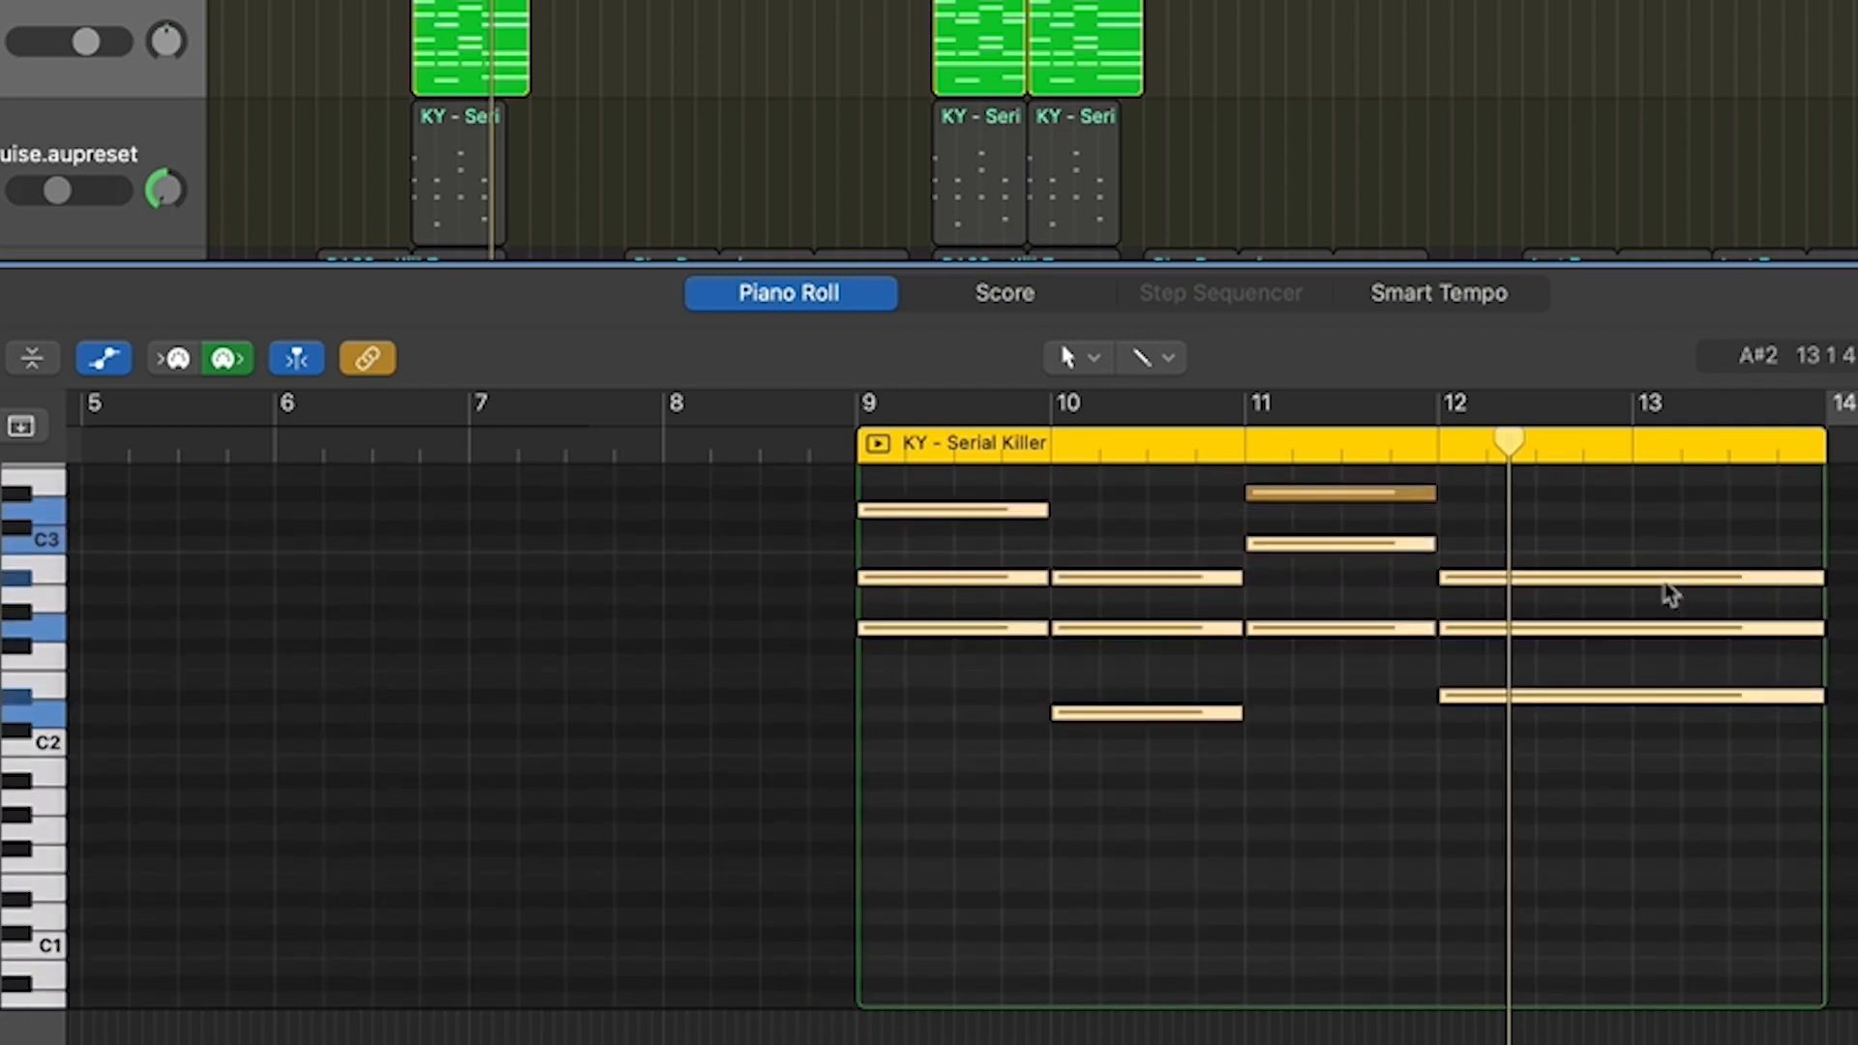
pyautogui.moveTo(1600, 646); pyautogui.dragTo(871, 908)
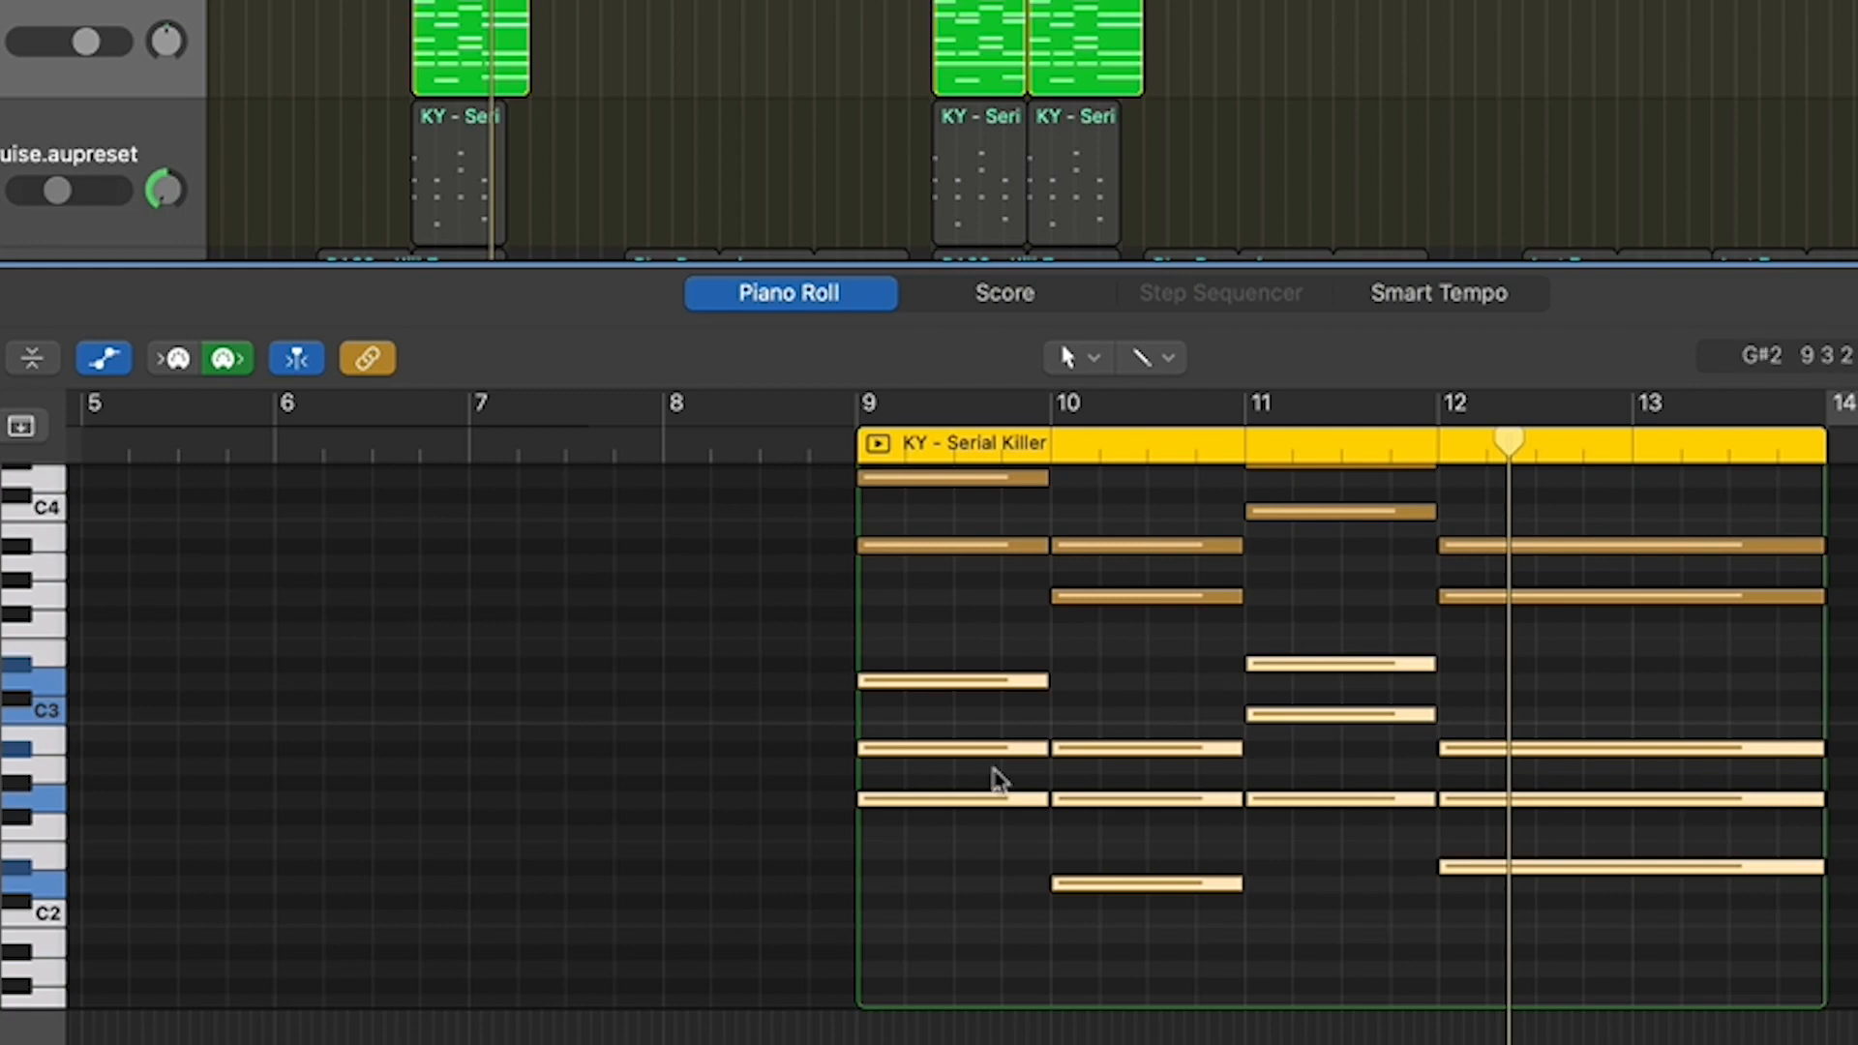
pyautogui.scroll(3, 1266, 747)
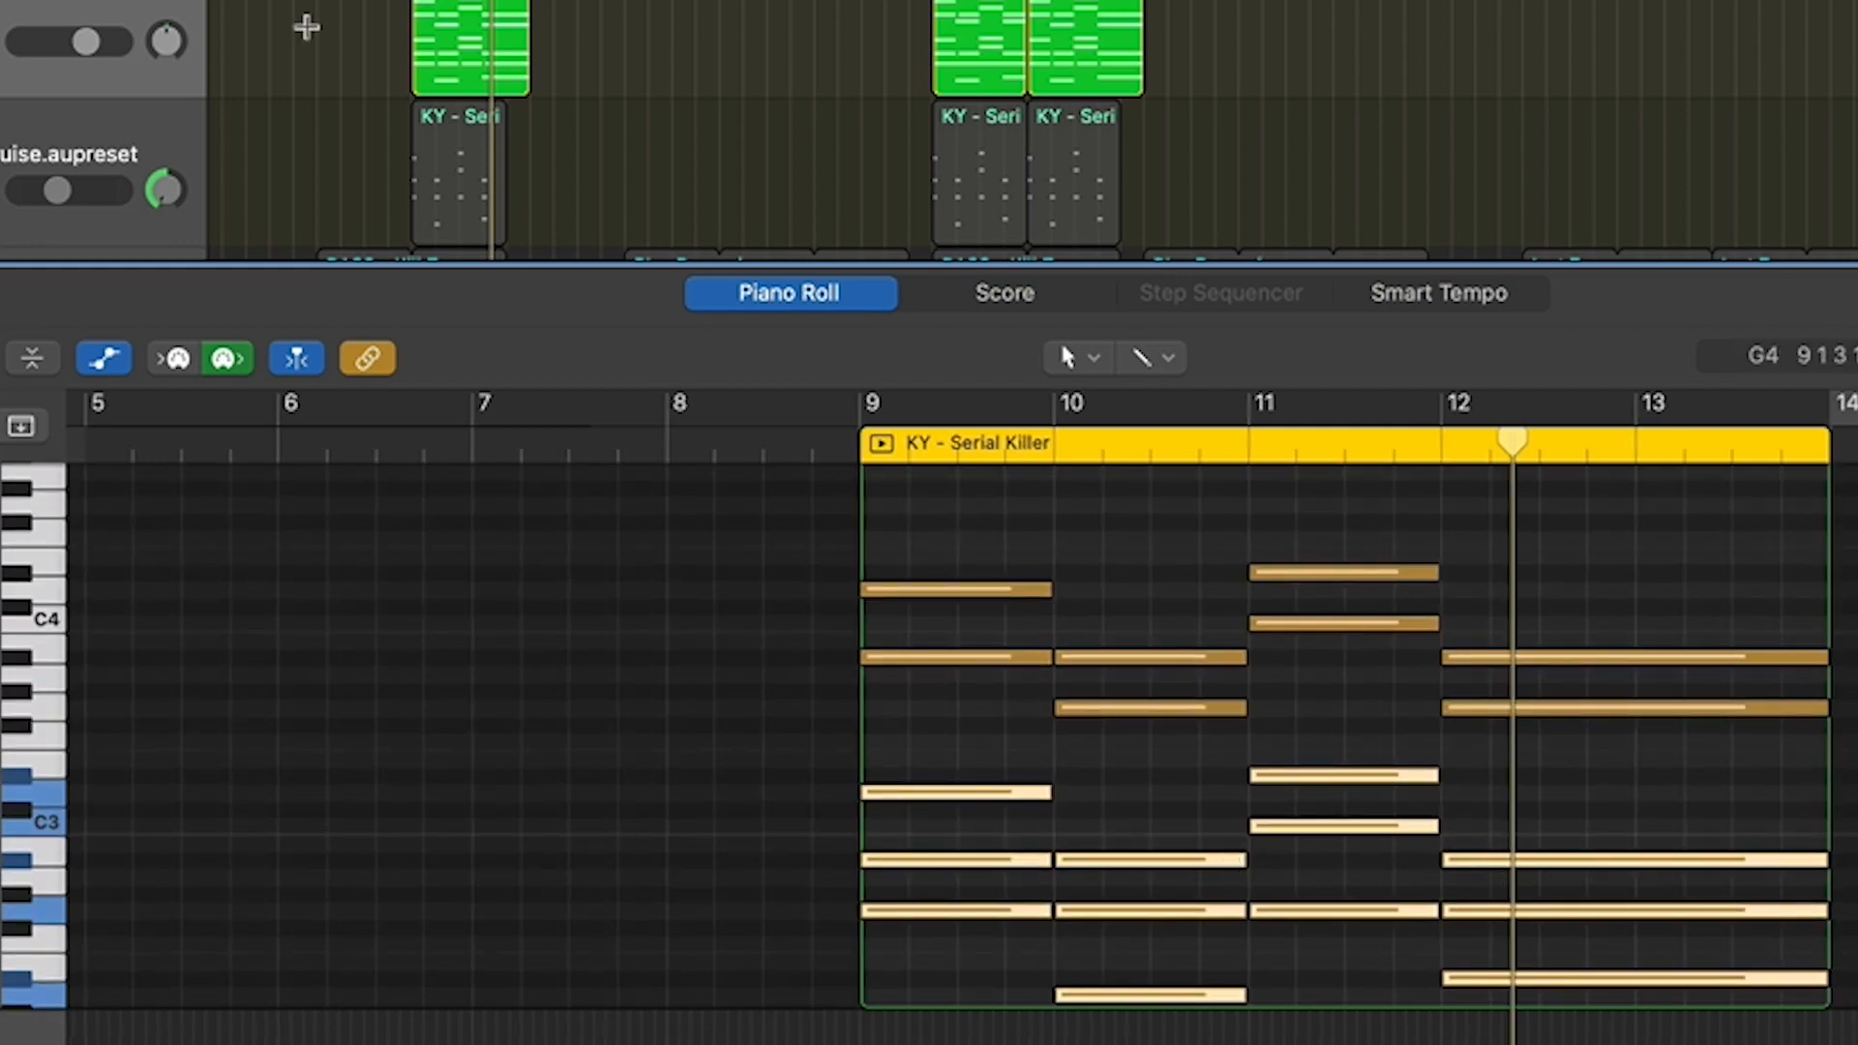
pyautogui.scroll(-3, 305, 27)
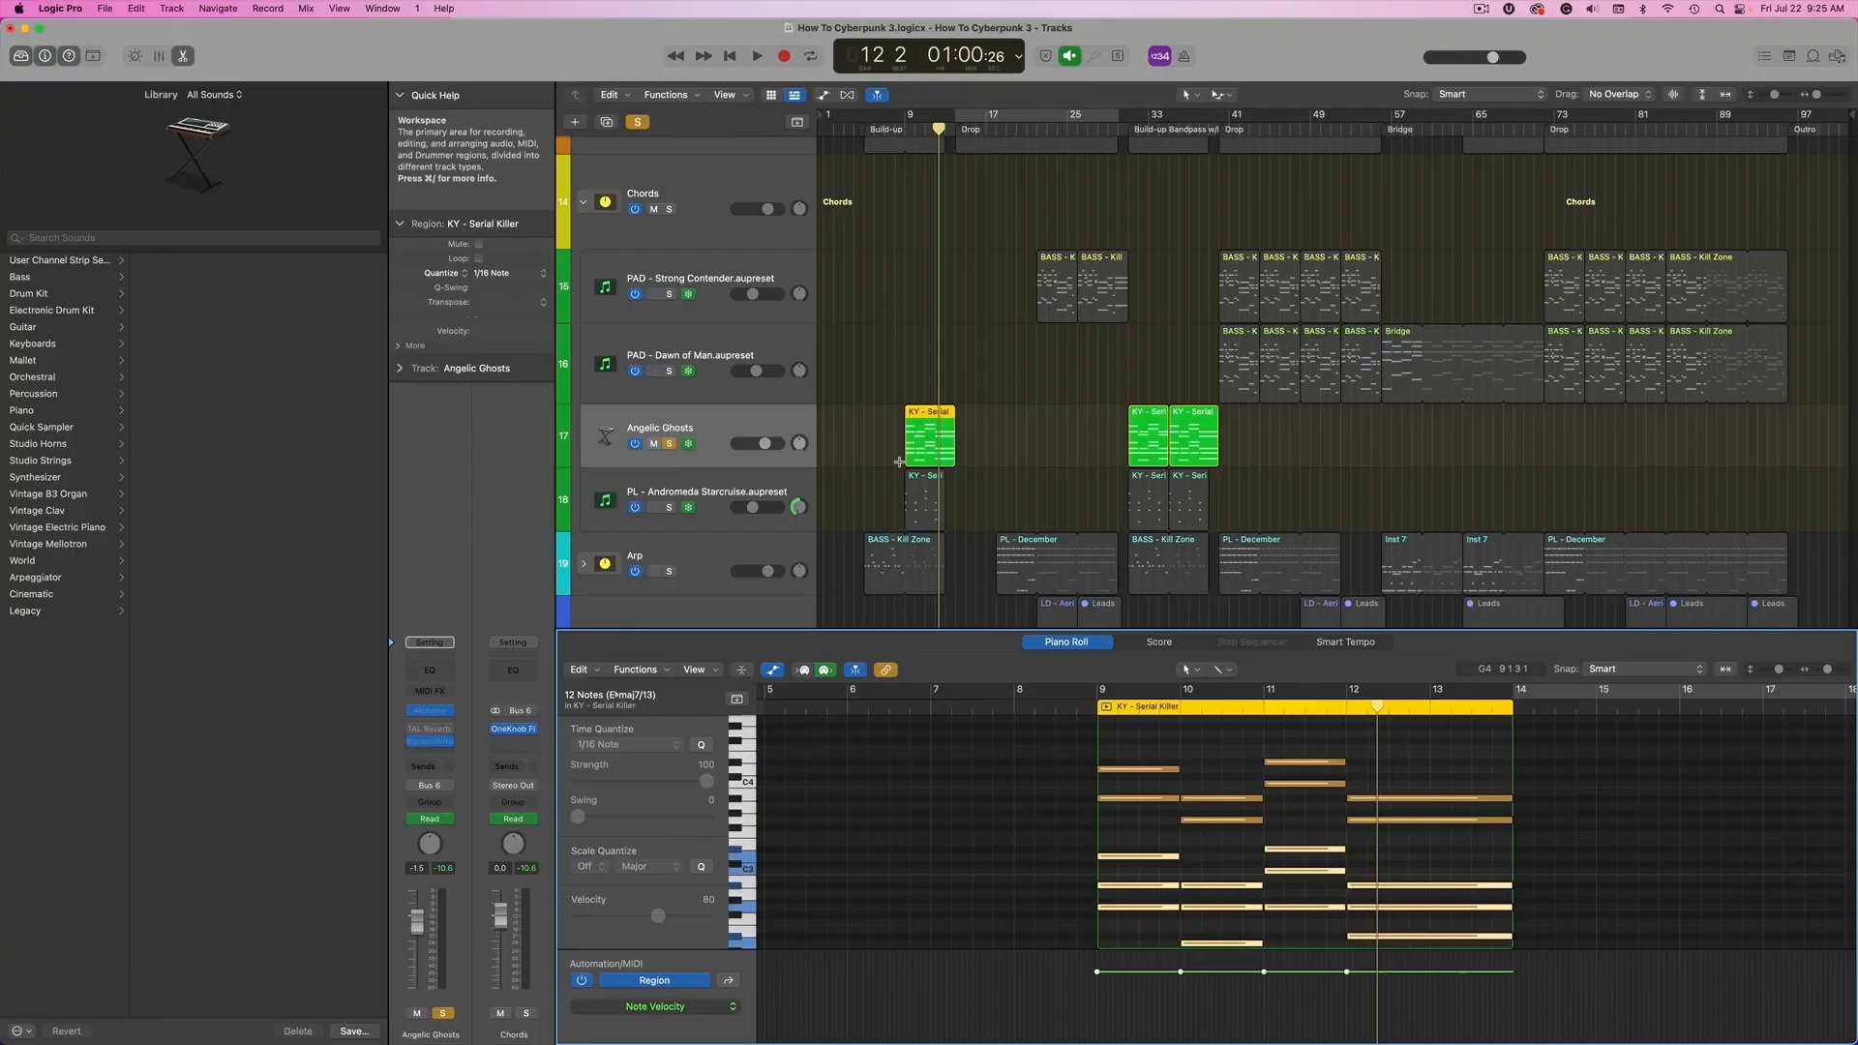
# Solo the PL - Andromeda Starcruise track alongside Angelic Ghosts and play both.
pyautogui.click(687, 508)
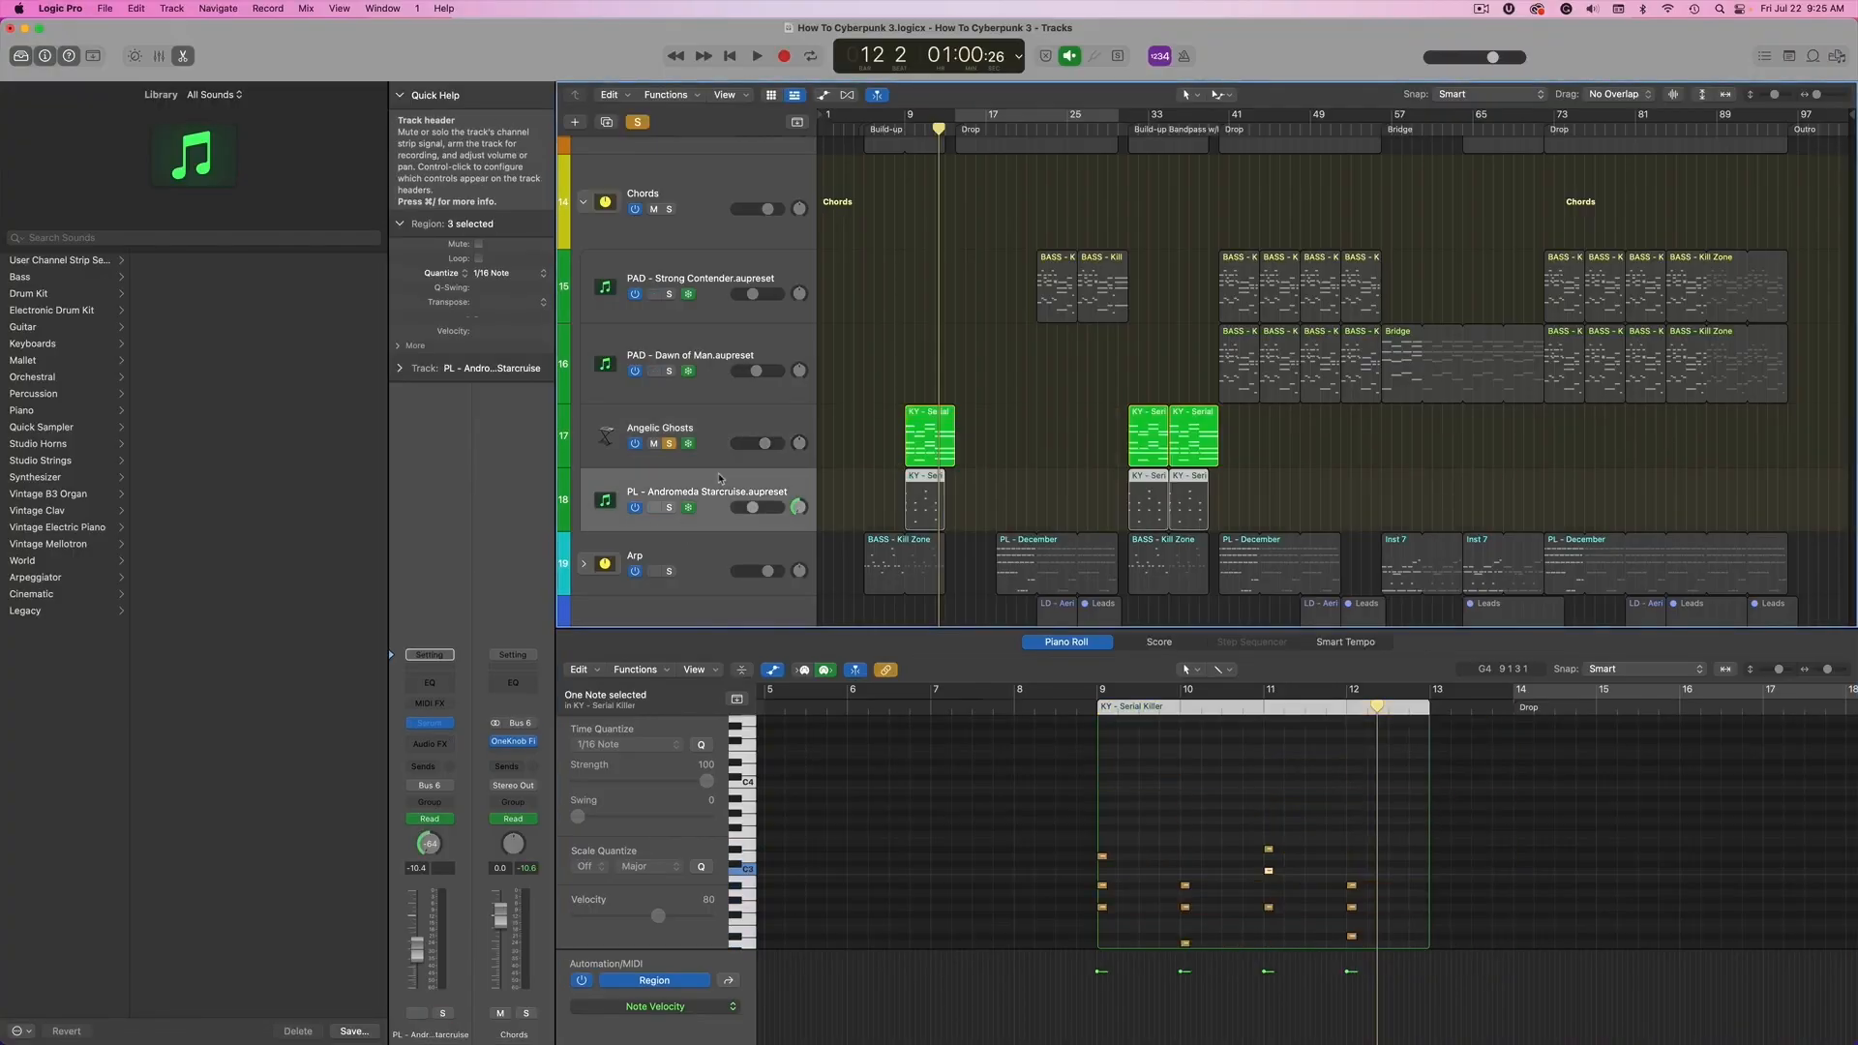
pyautogui.click(668, 507)
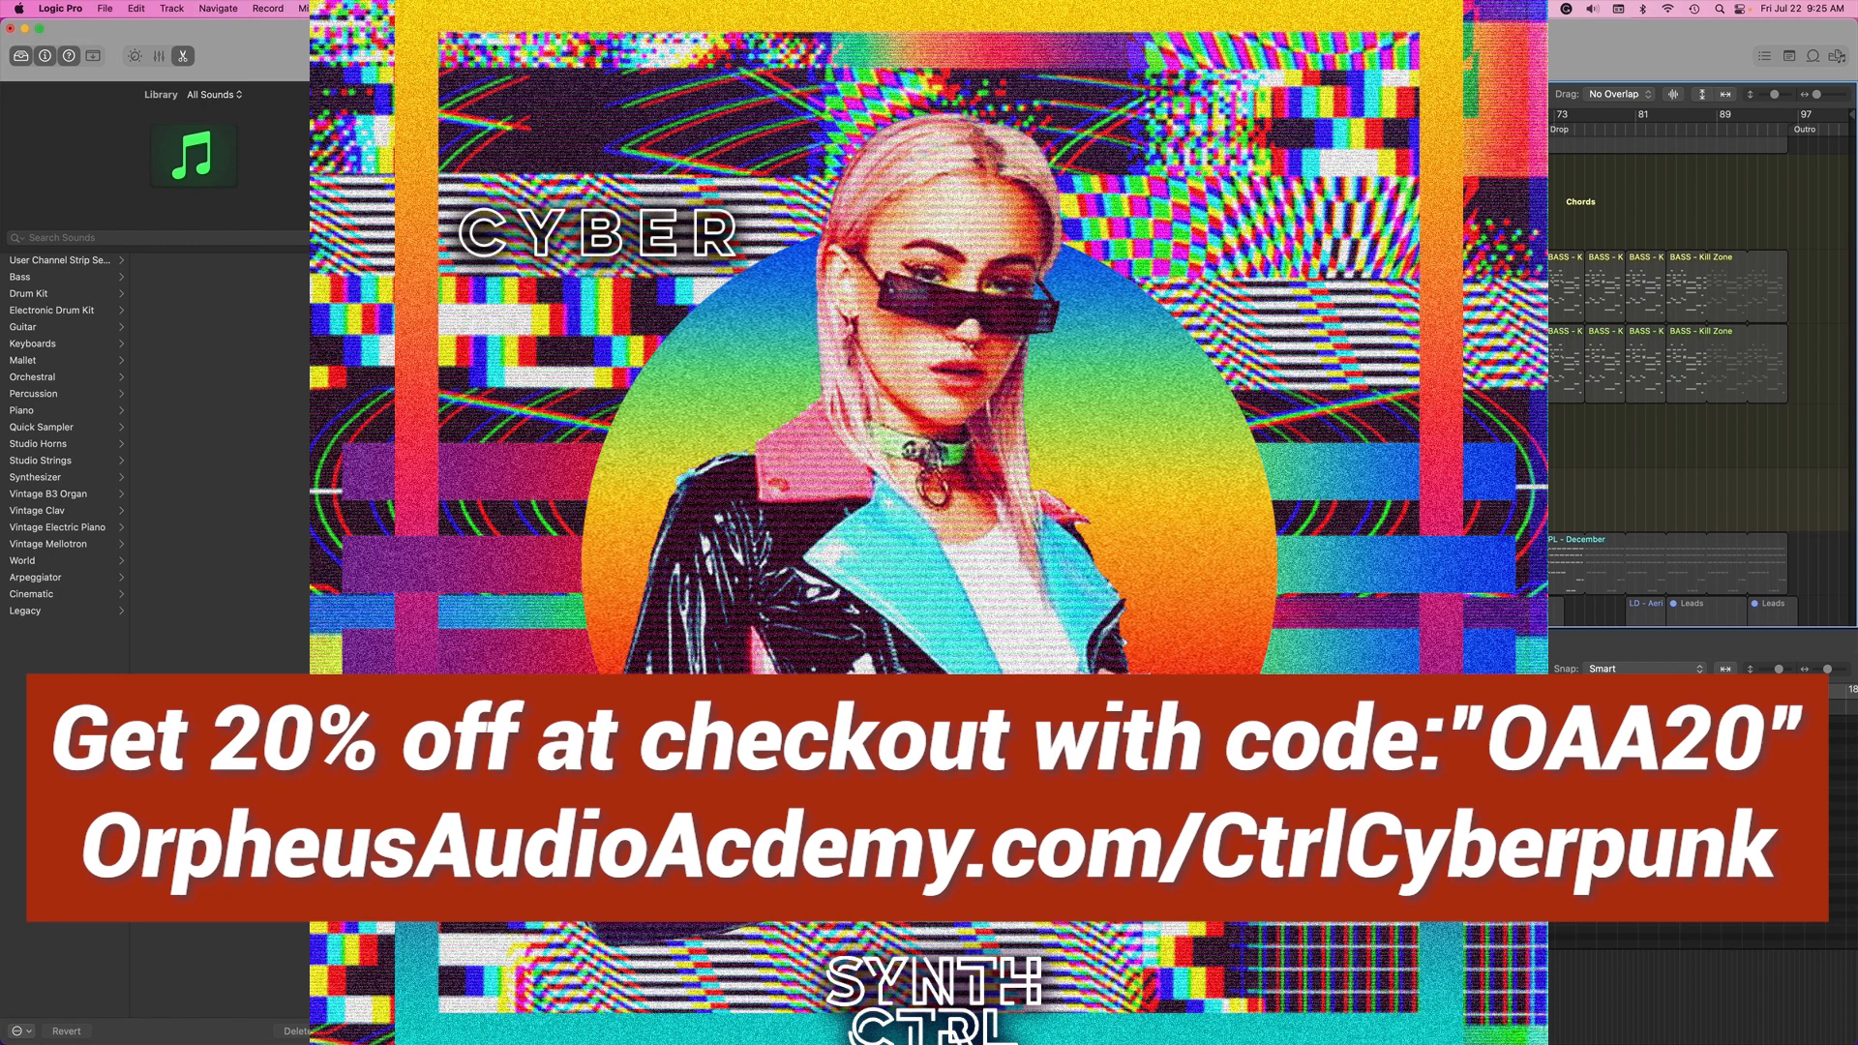
pyautogui.press('space')
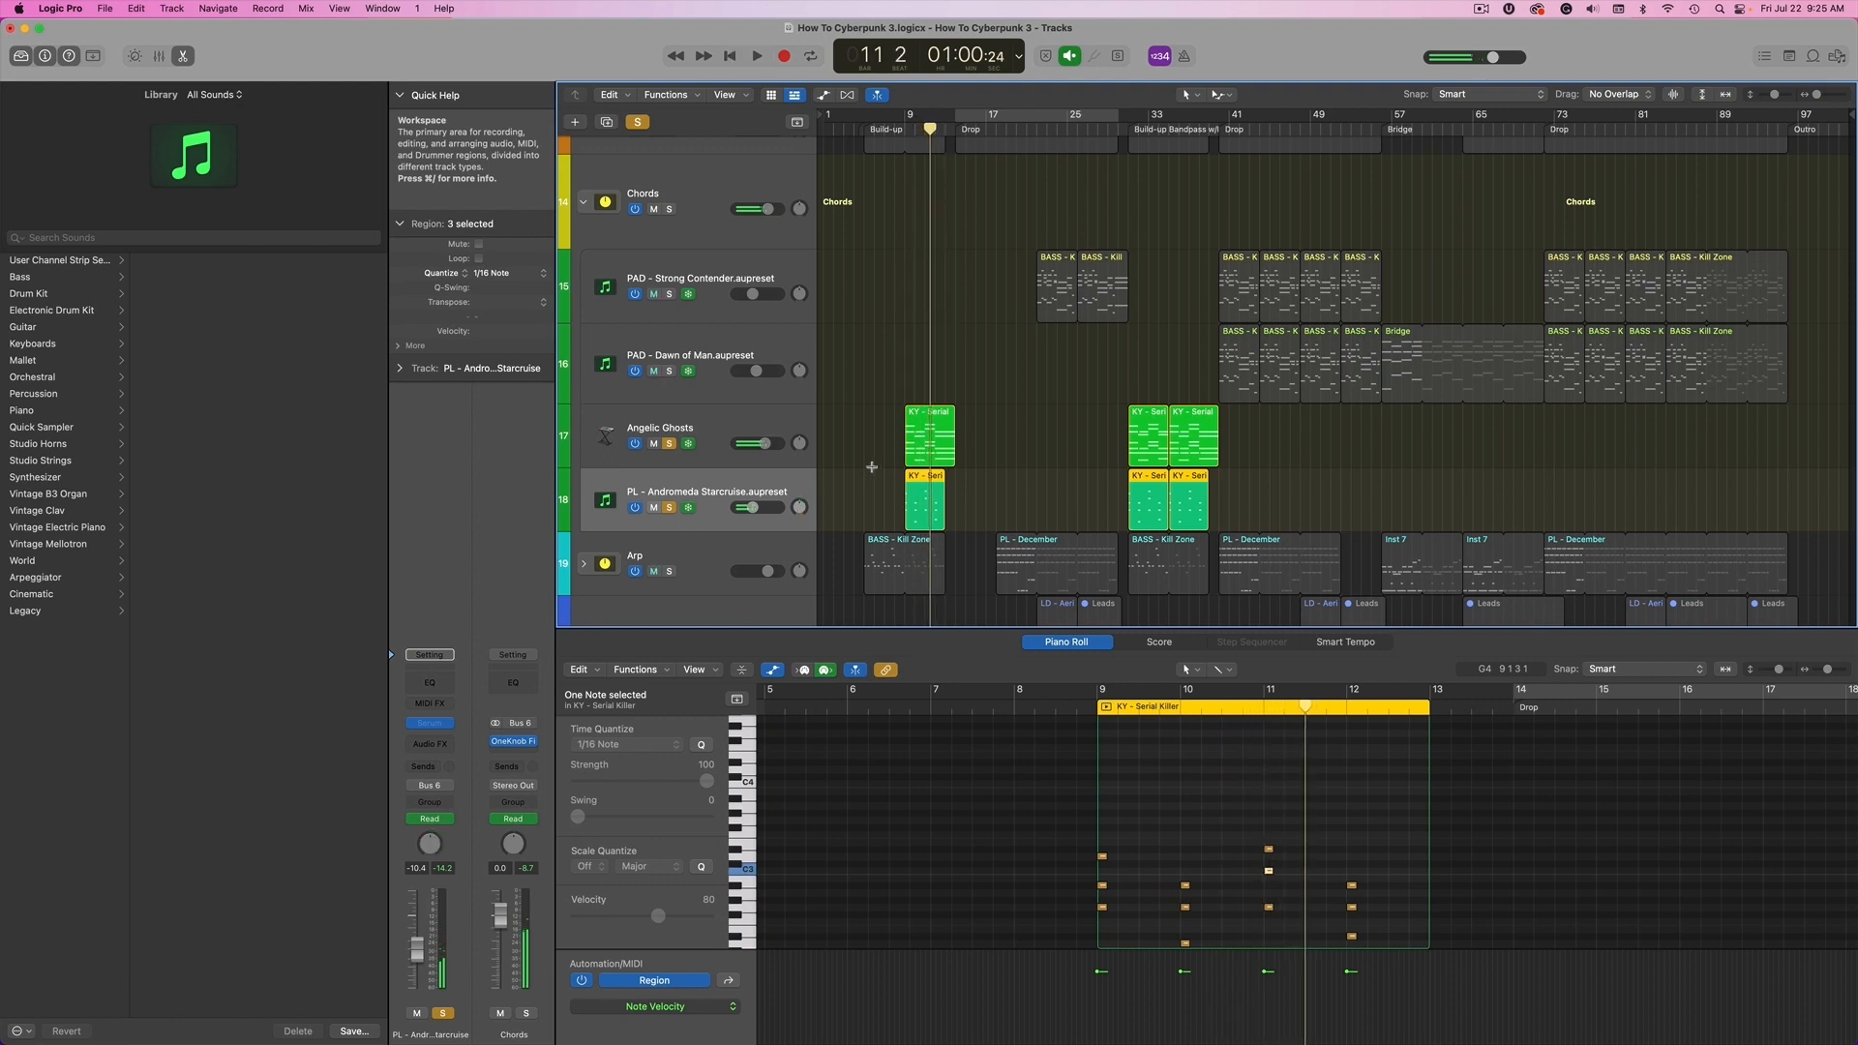
# Solo the Drums and Bass tracks too and play the build-up from bar 9 together with the chord layers.
pyautogui.scroll(3, 912, 303)
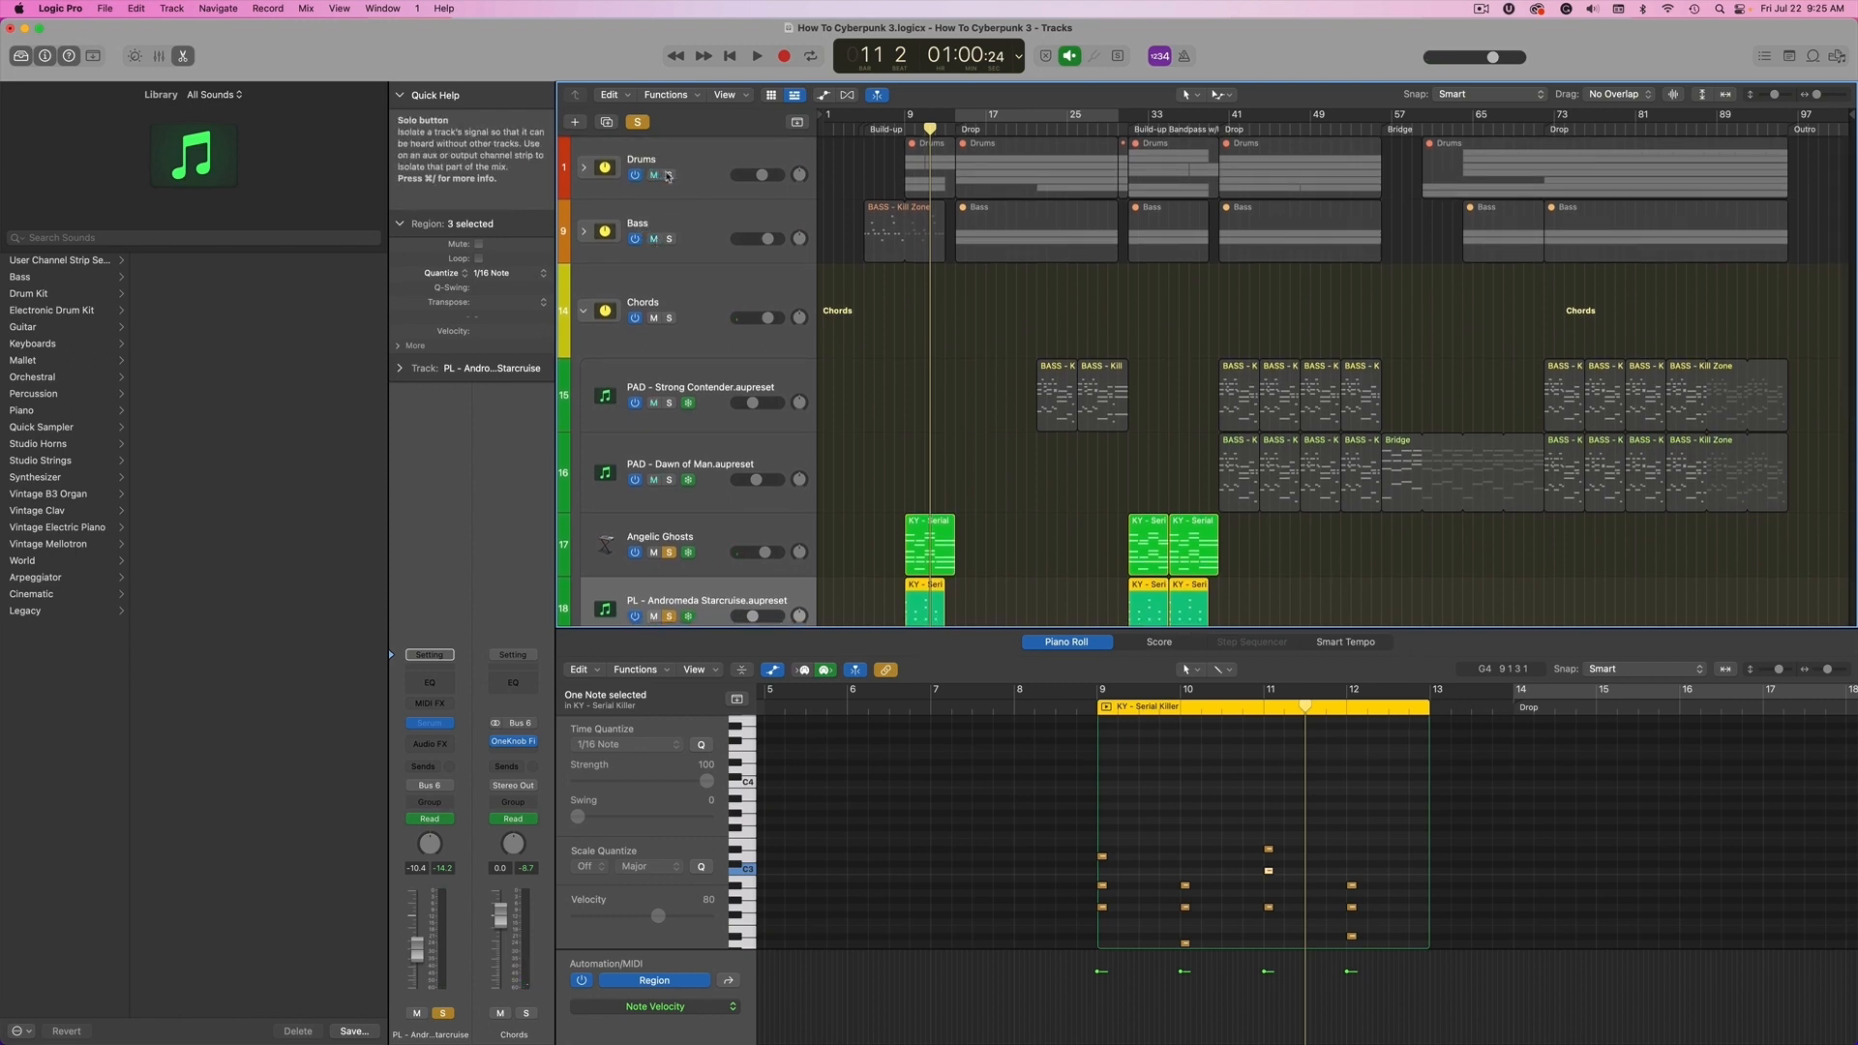
pyautogui.moveTo(669, 175); pyautogui.dragTo(669, 239)
pyautogui.doubleClick(908, 127)
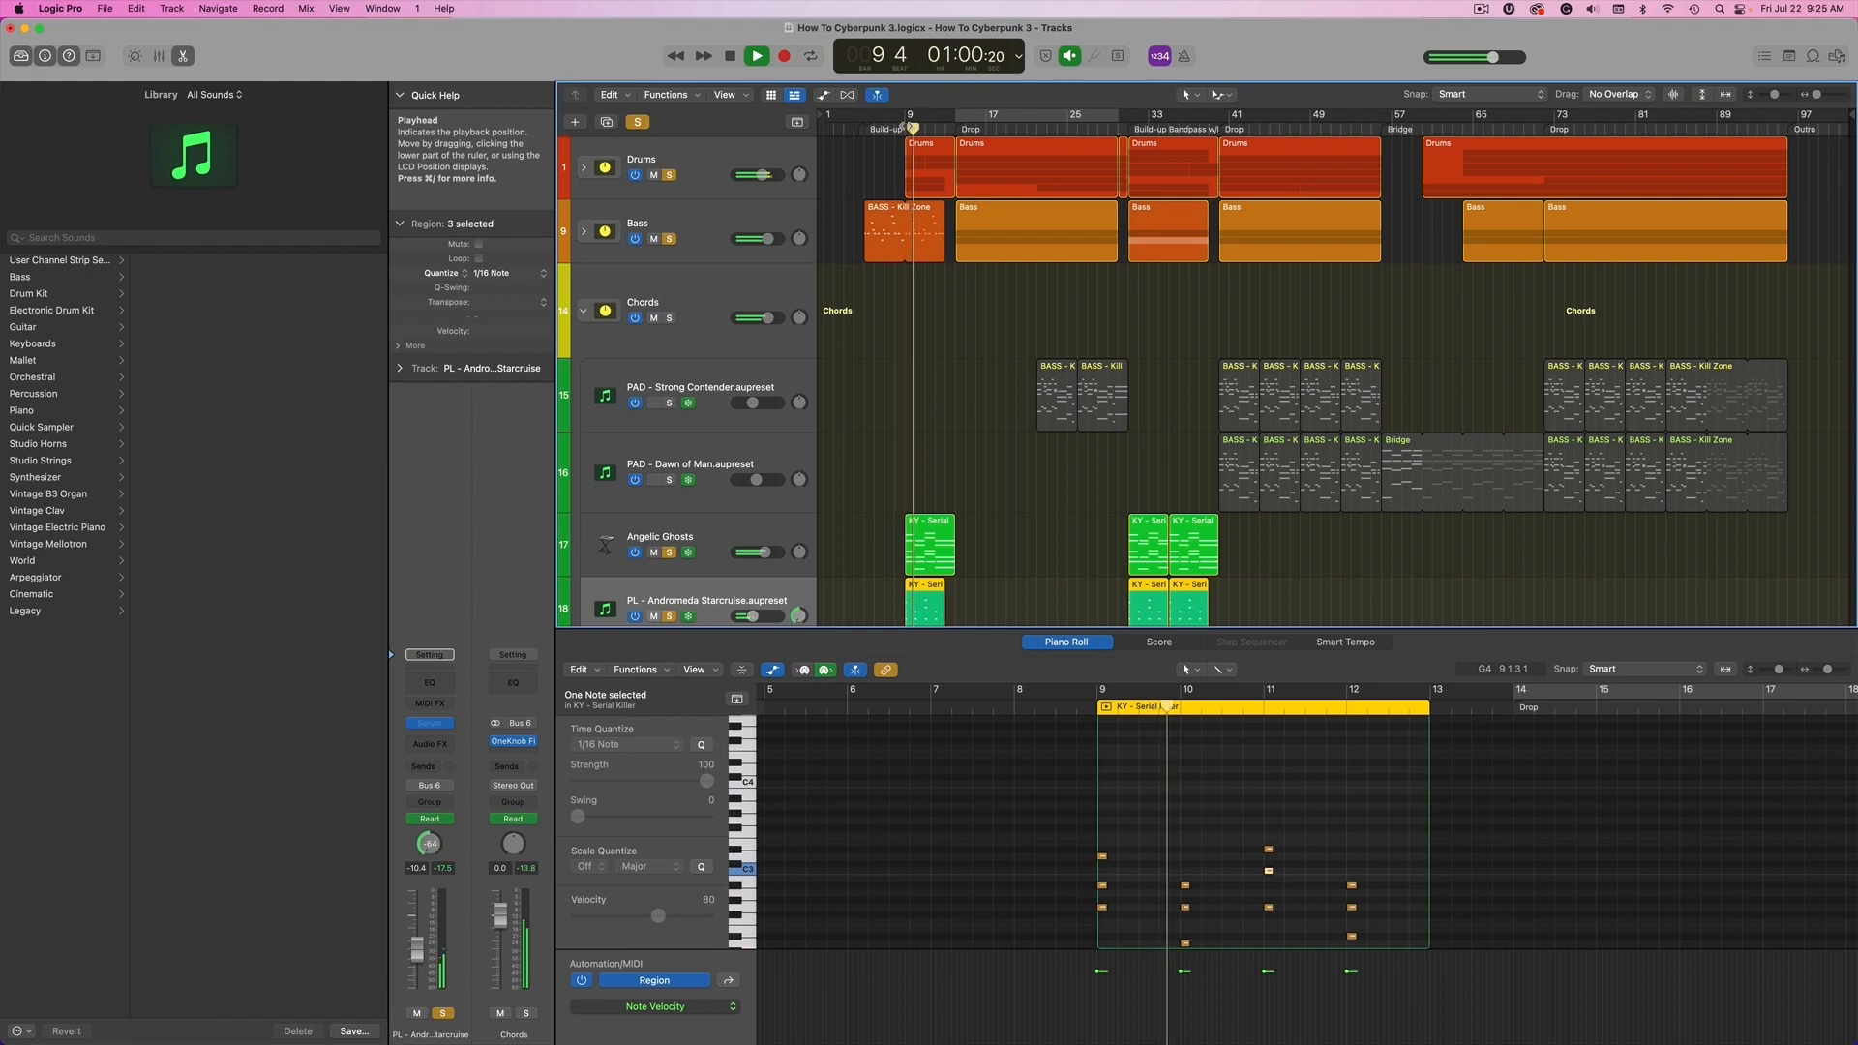
pyautogui.scroll(-3, 926, 210)
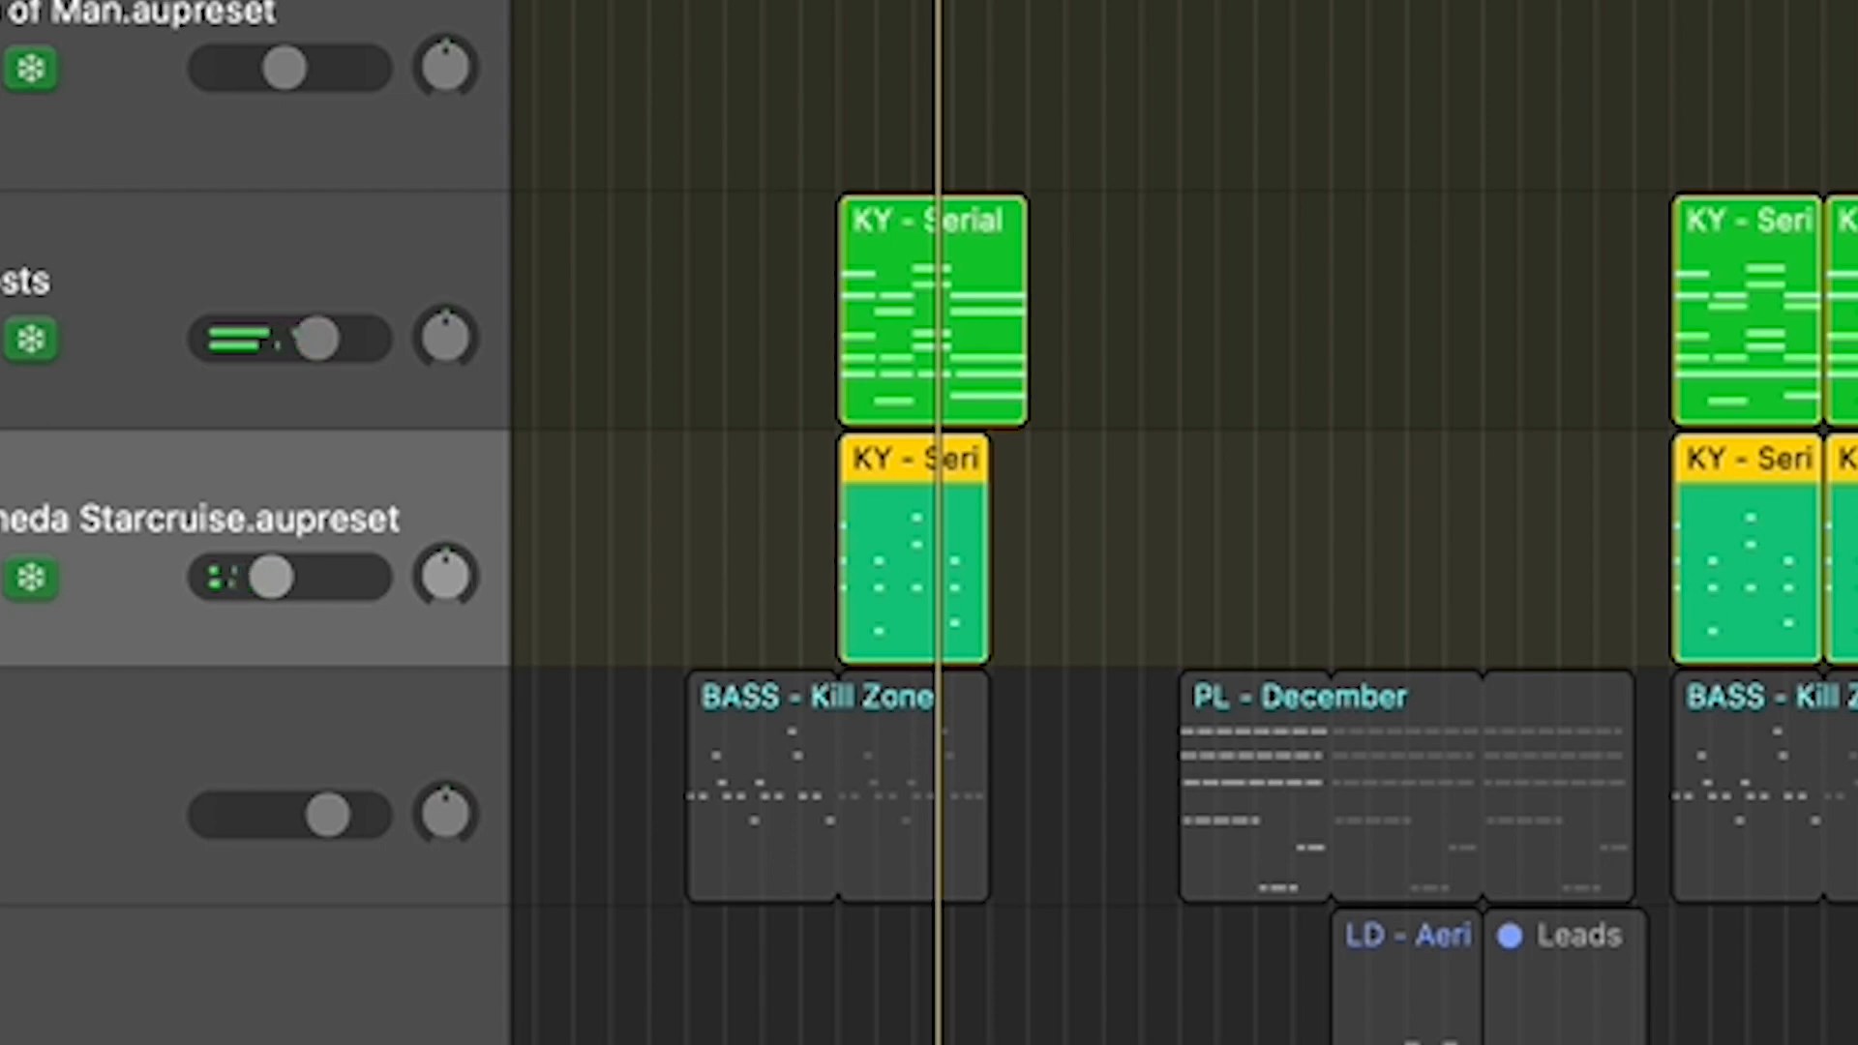
# Show the track automation and play through the Parameter 2 rise at the end of the first Angelic Ghosts region, then hide the automation.
pyautogui.press('a')
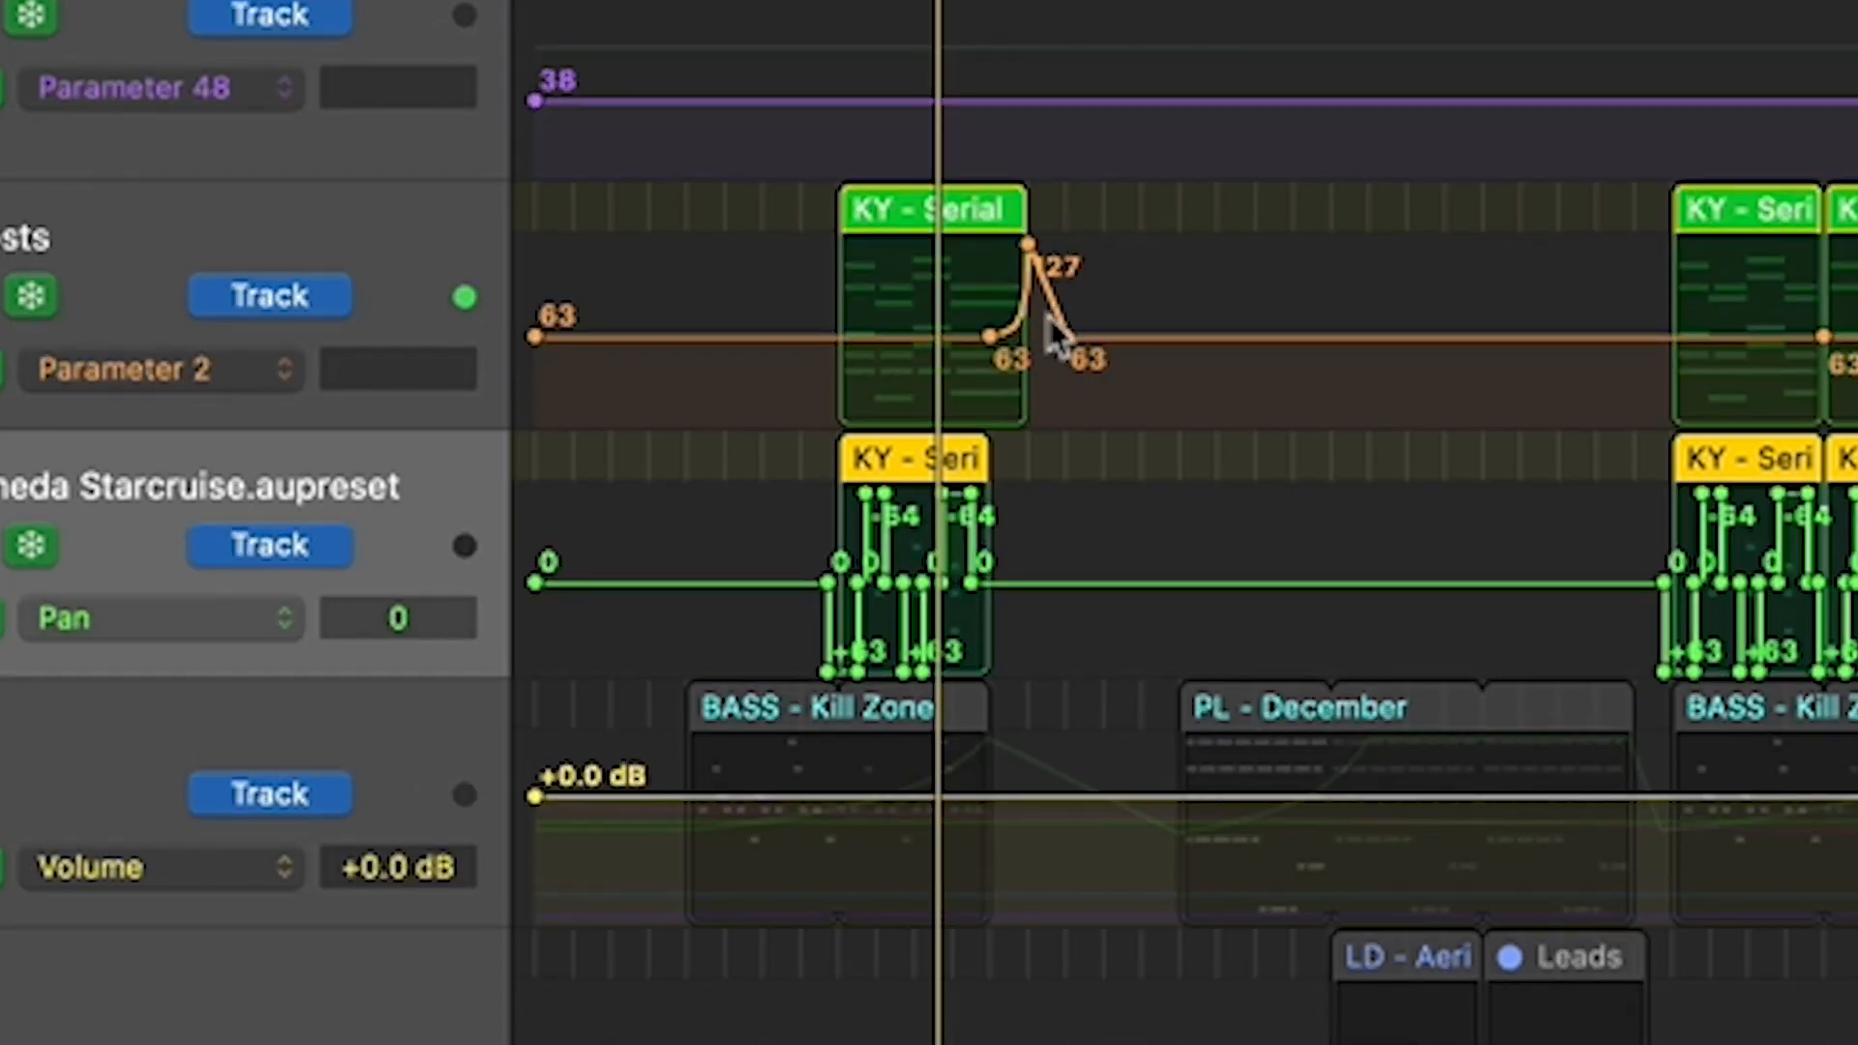
pyautogui.press('super+Right')
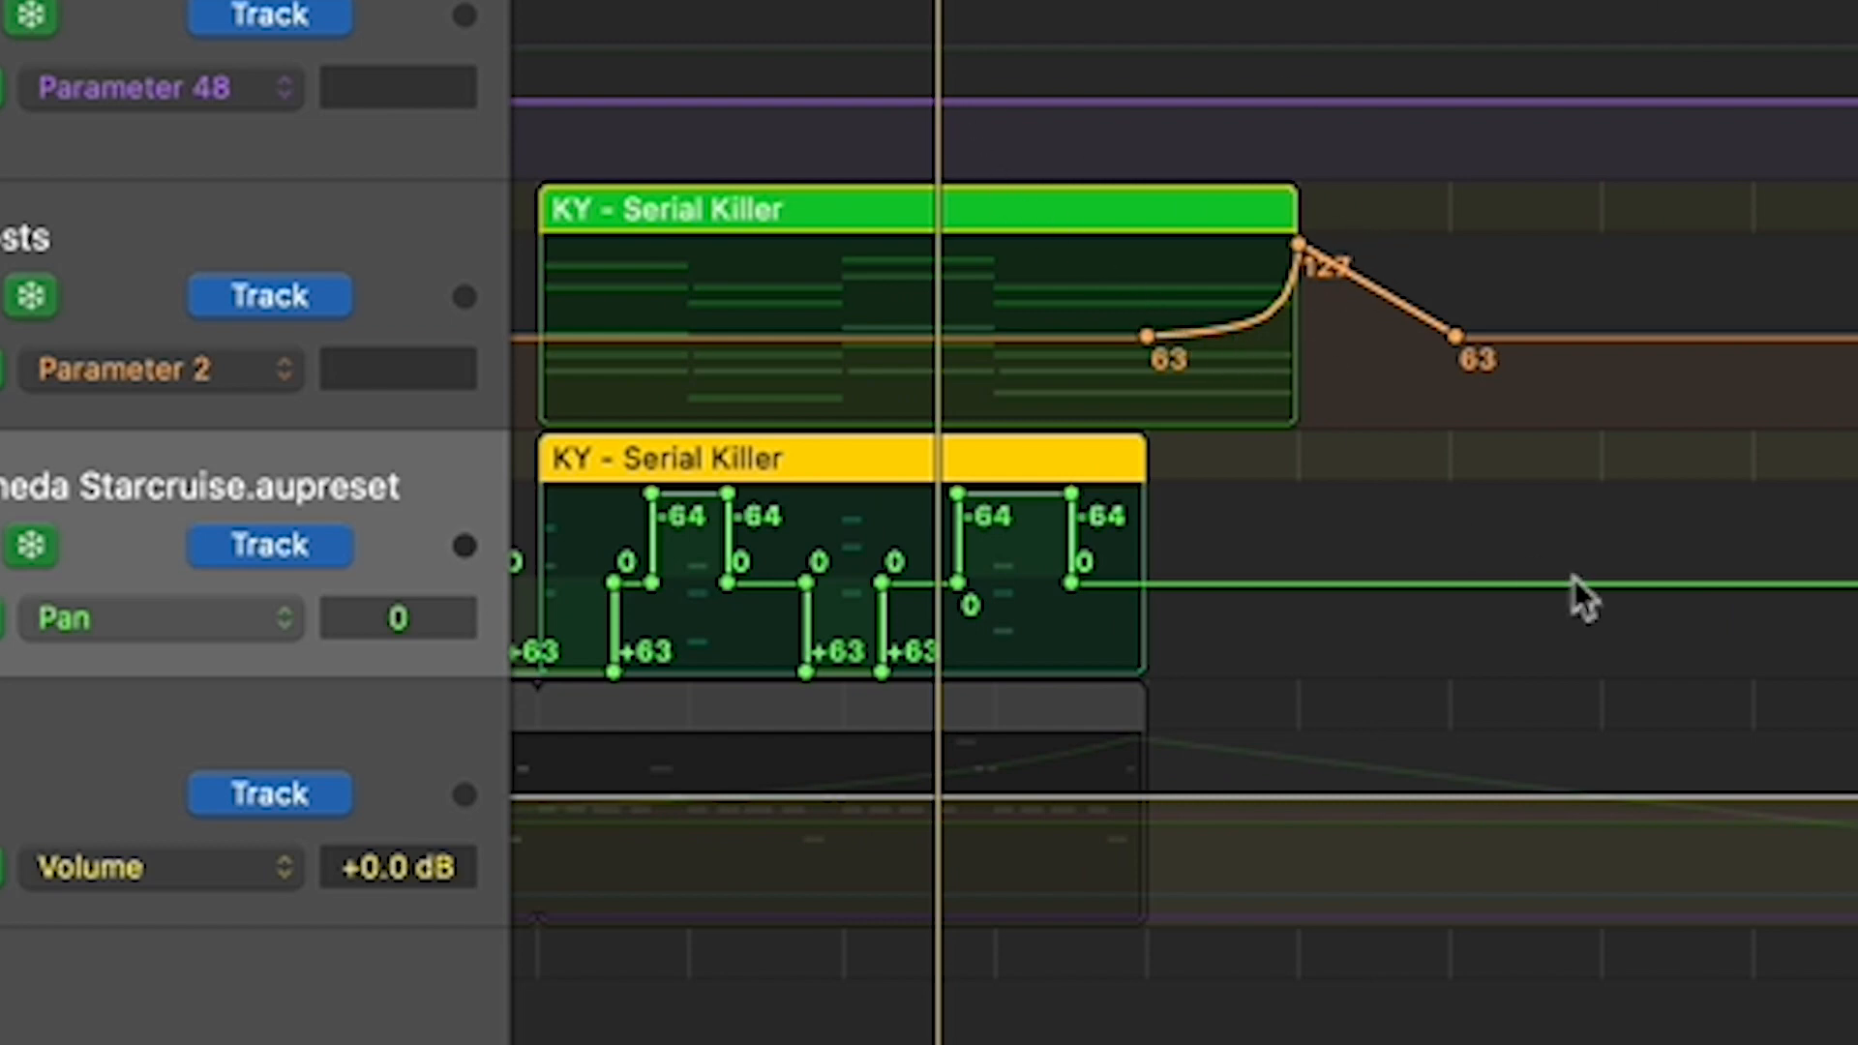
pyautogui.press('space')
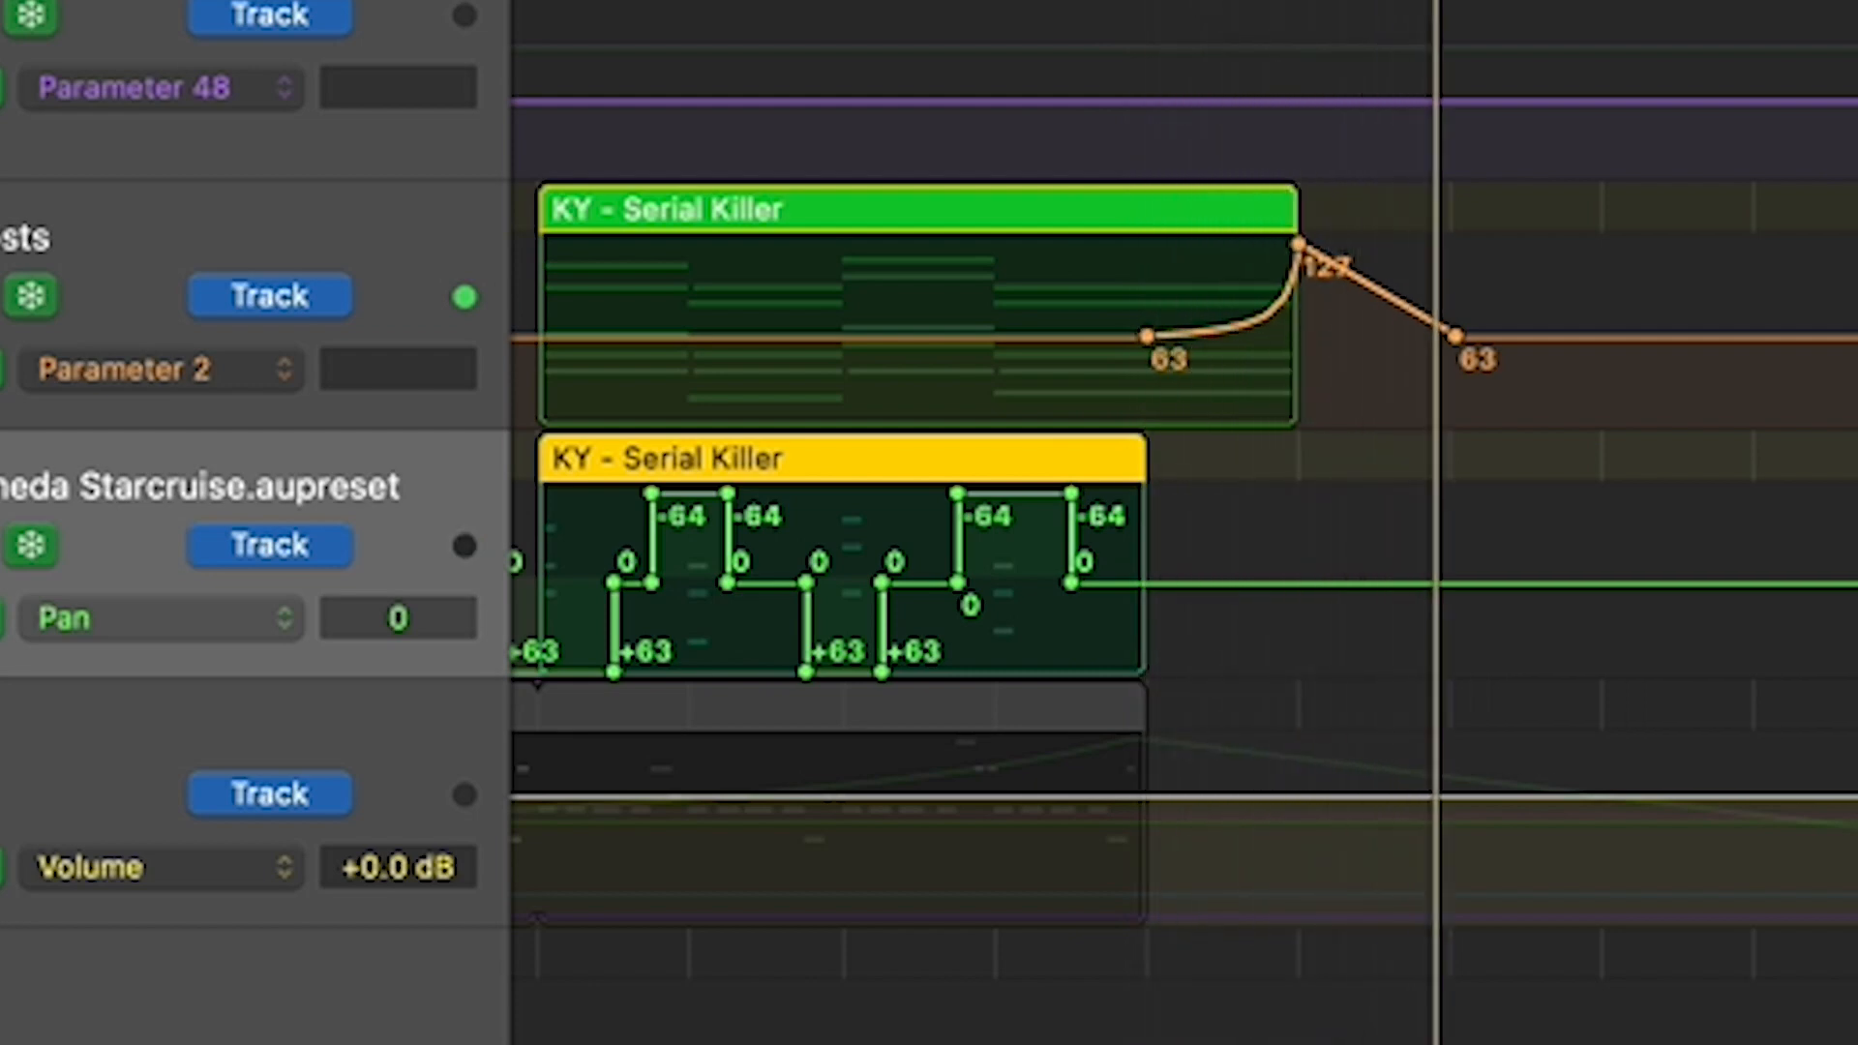
pyautogui.press('a')
pyautogui.press('space')
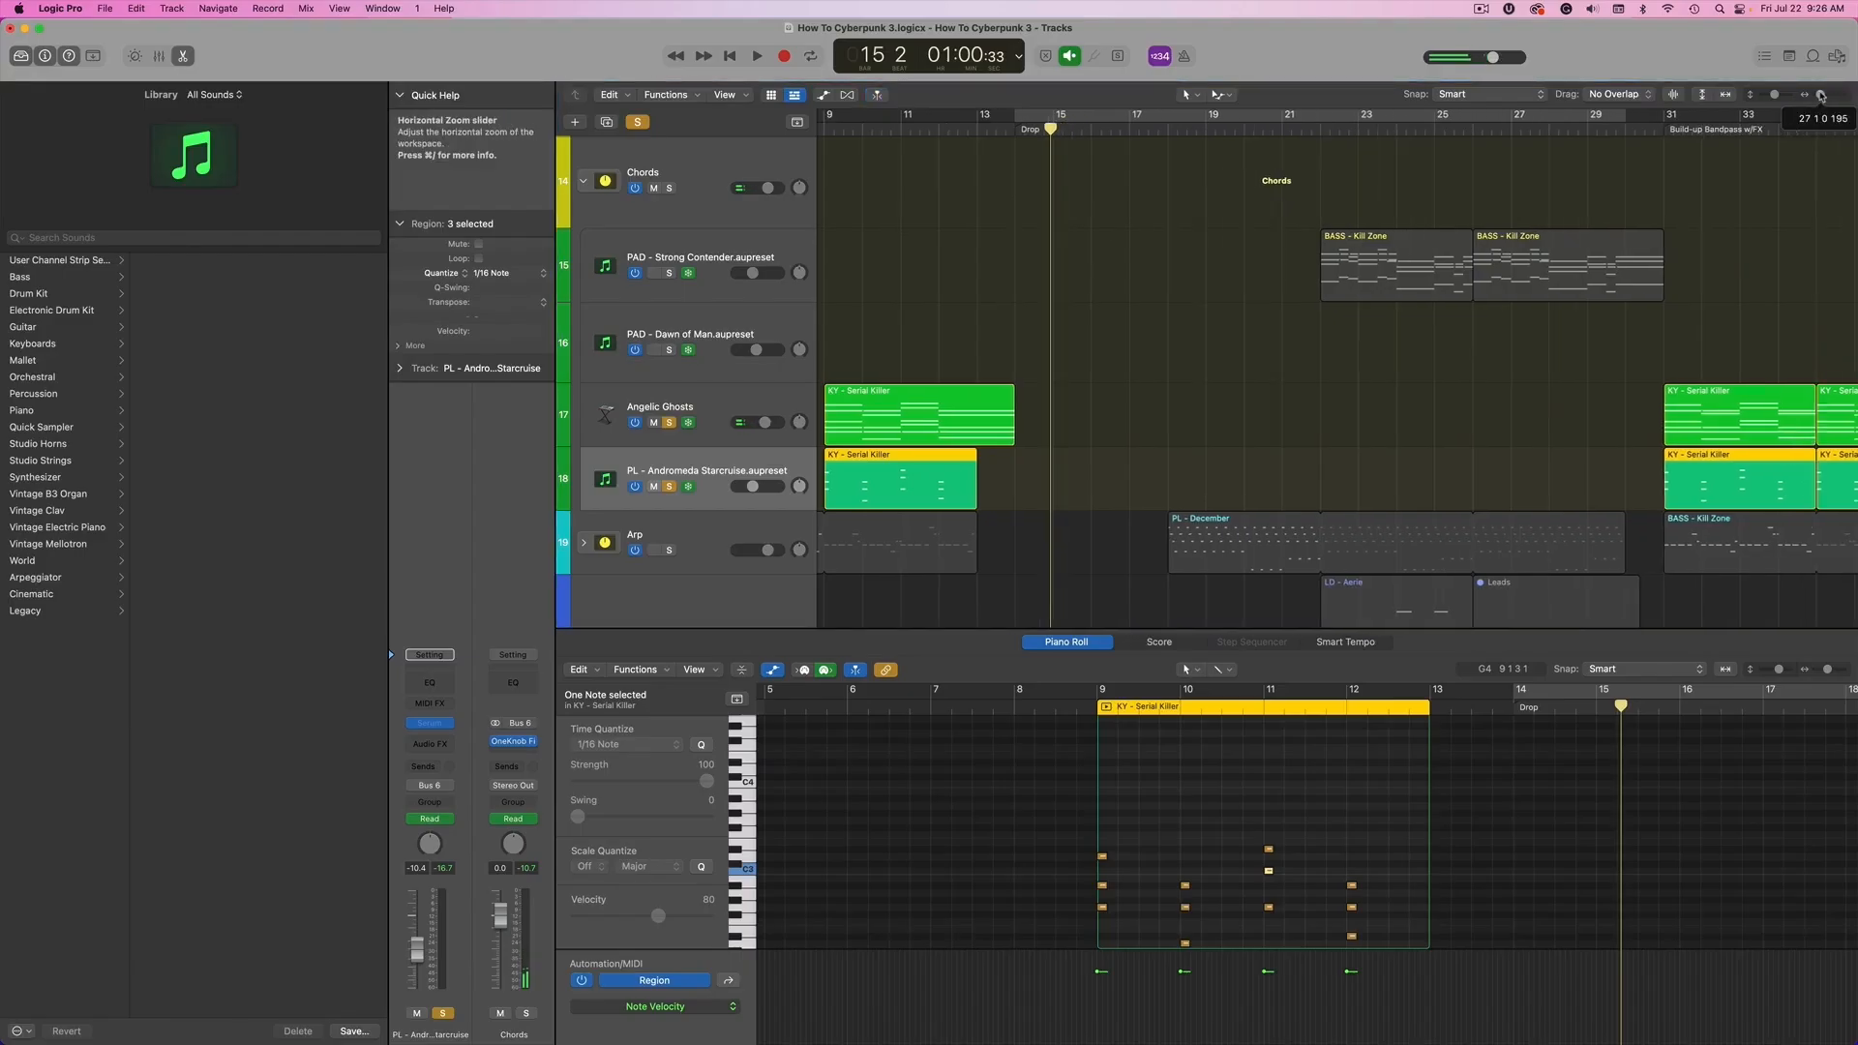
# Open the first PAD - Strong Contender region at bar 22 in the Piano Roll to examine its chords.
pyautogui.moveTo(1822, 96); pyautogui.dragTo(1817, 96)
pyautogui.scroll(4, 902, 303)
pyautogui.hscroll(-1, 1000, 257)
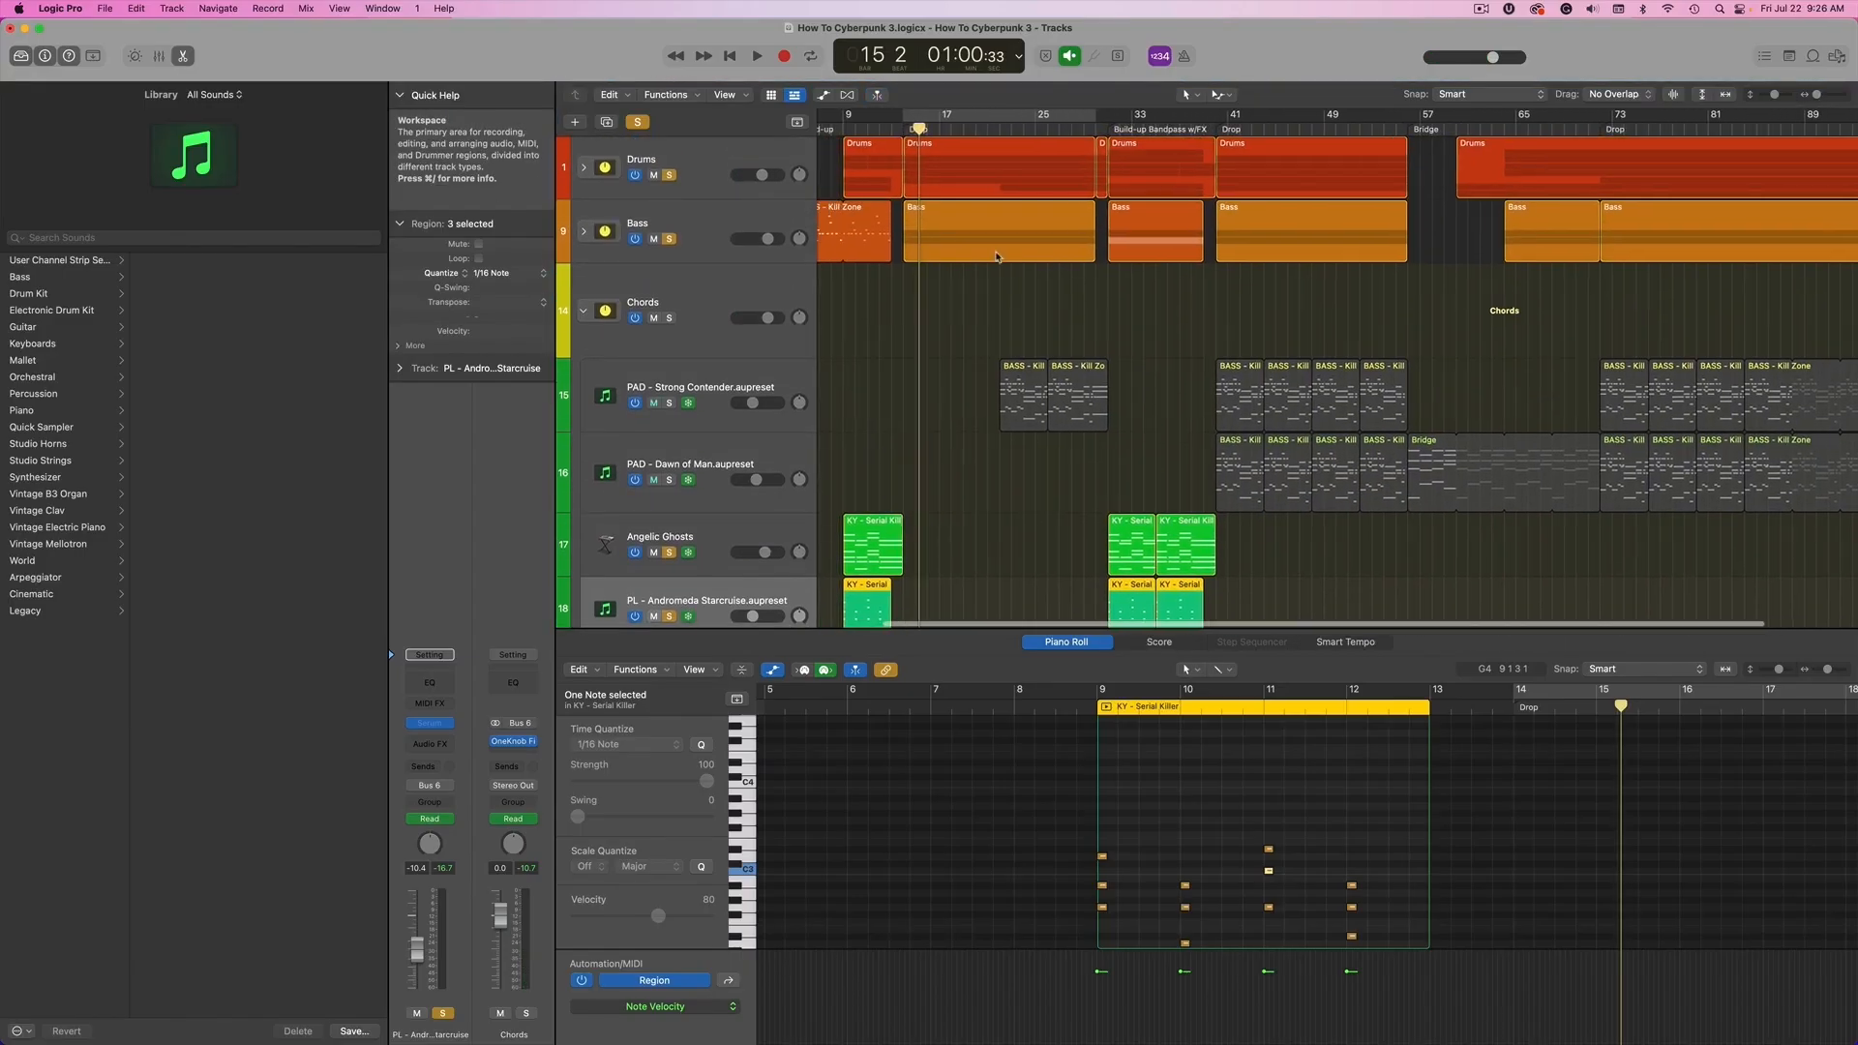
pyautogui.hscroll(1, 1000, 256)
pyautogui.click(997, 378)
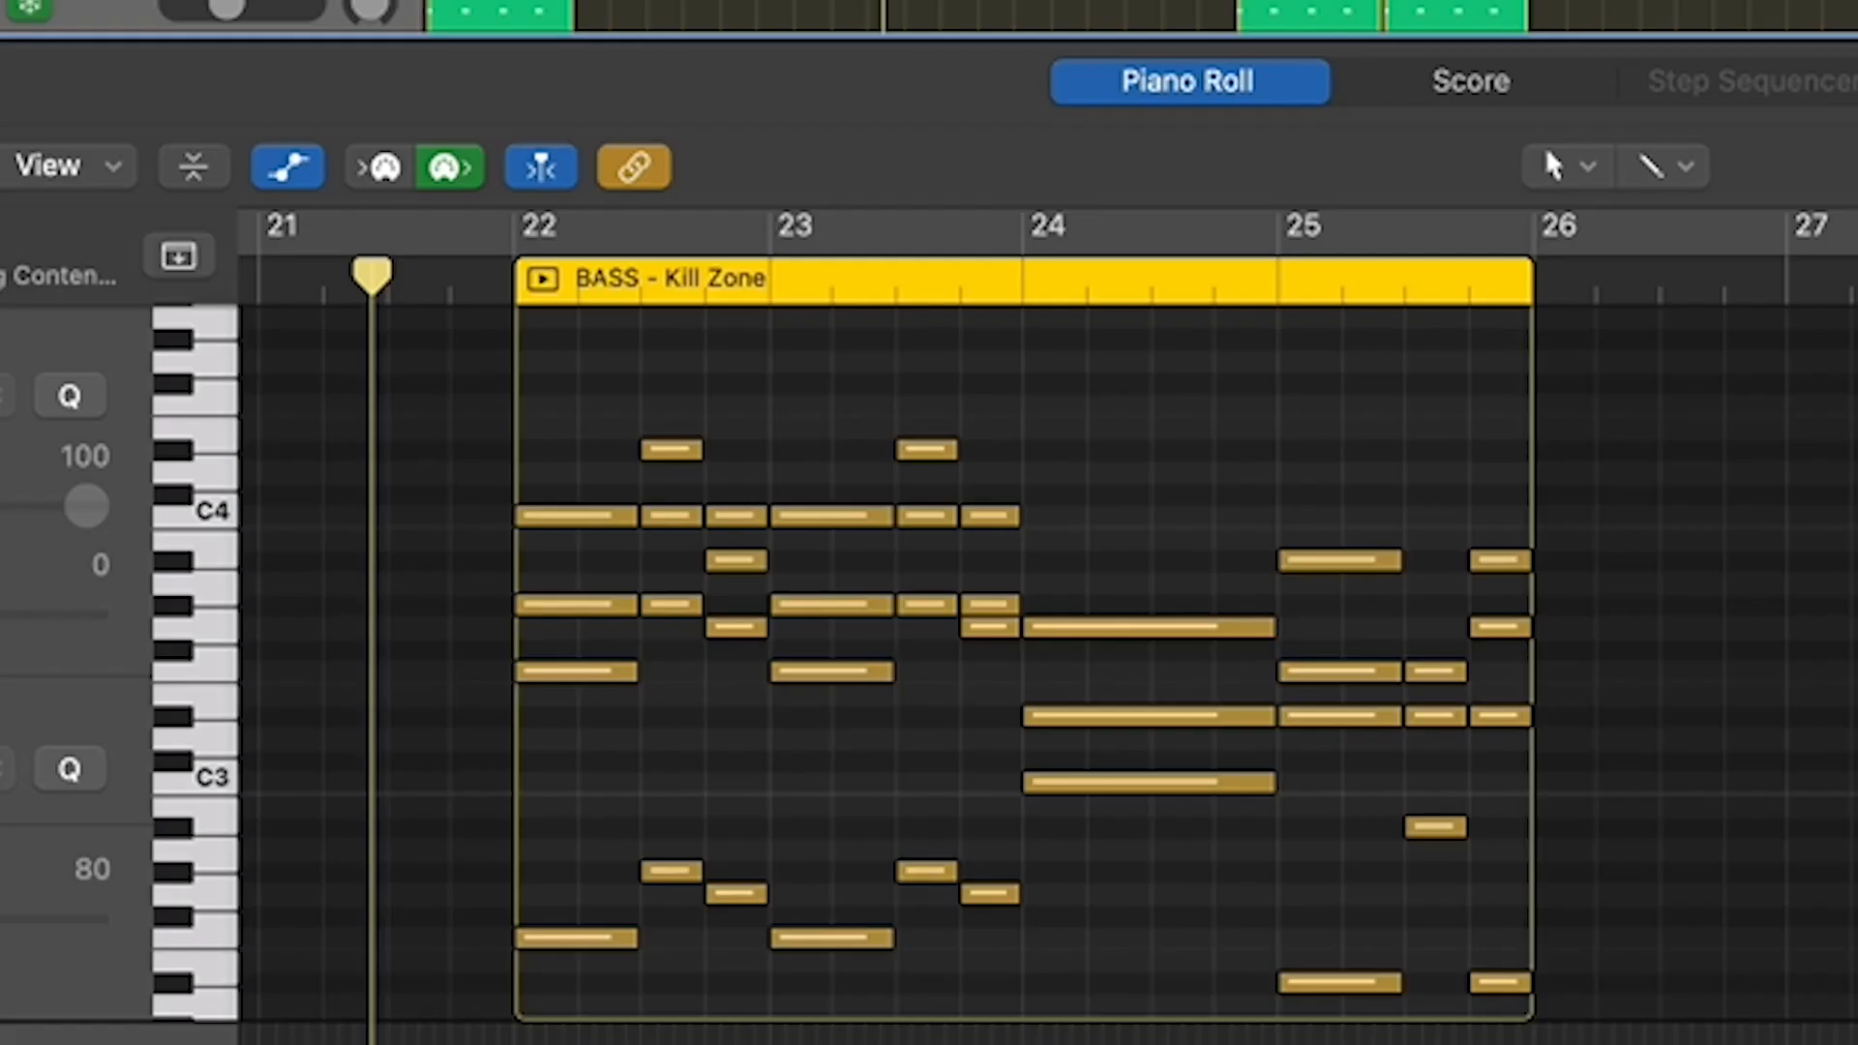
pyautogui.scroll(-5, 1094, 508)
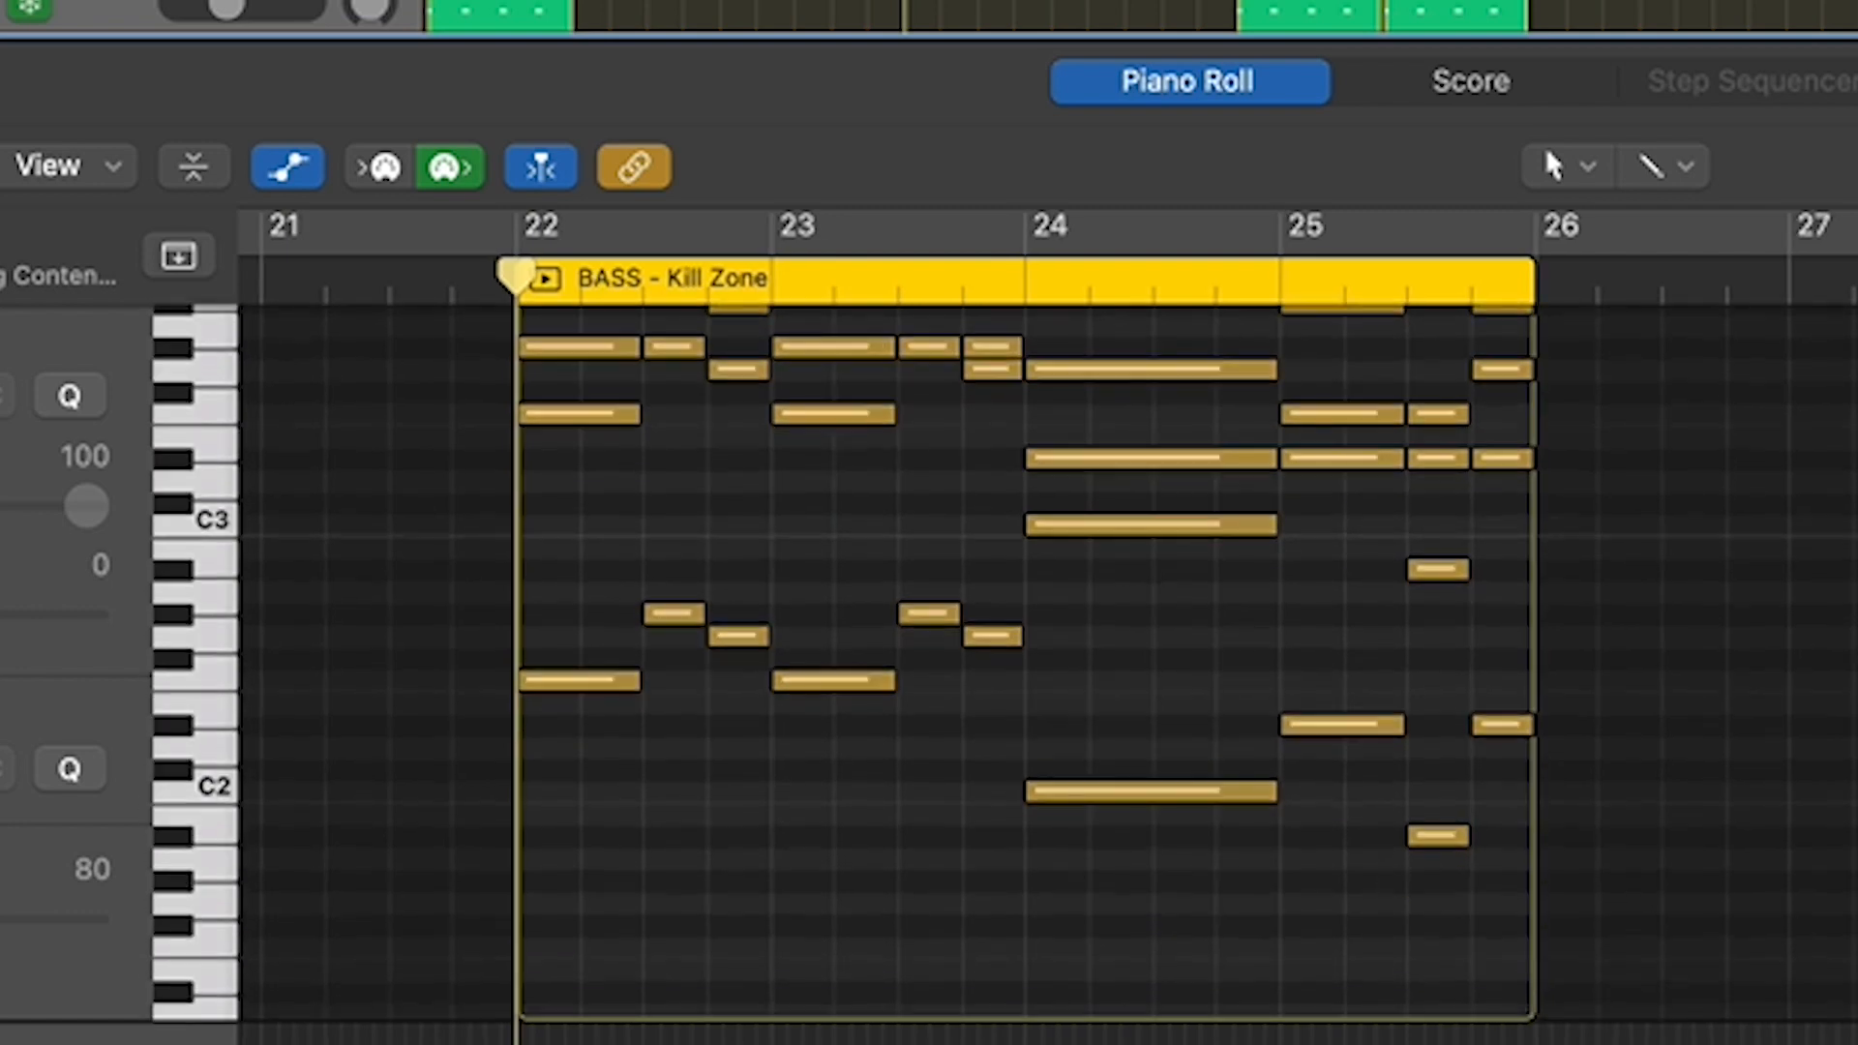
# Highlight the pad region's lowest notes, its repeated middle notes in bars 24 and 25, and the repeated upper notes in bars 22 and 23.
pyautogui.moveTo(1498, 906); pyautogui.dragTo(510, 608)
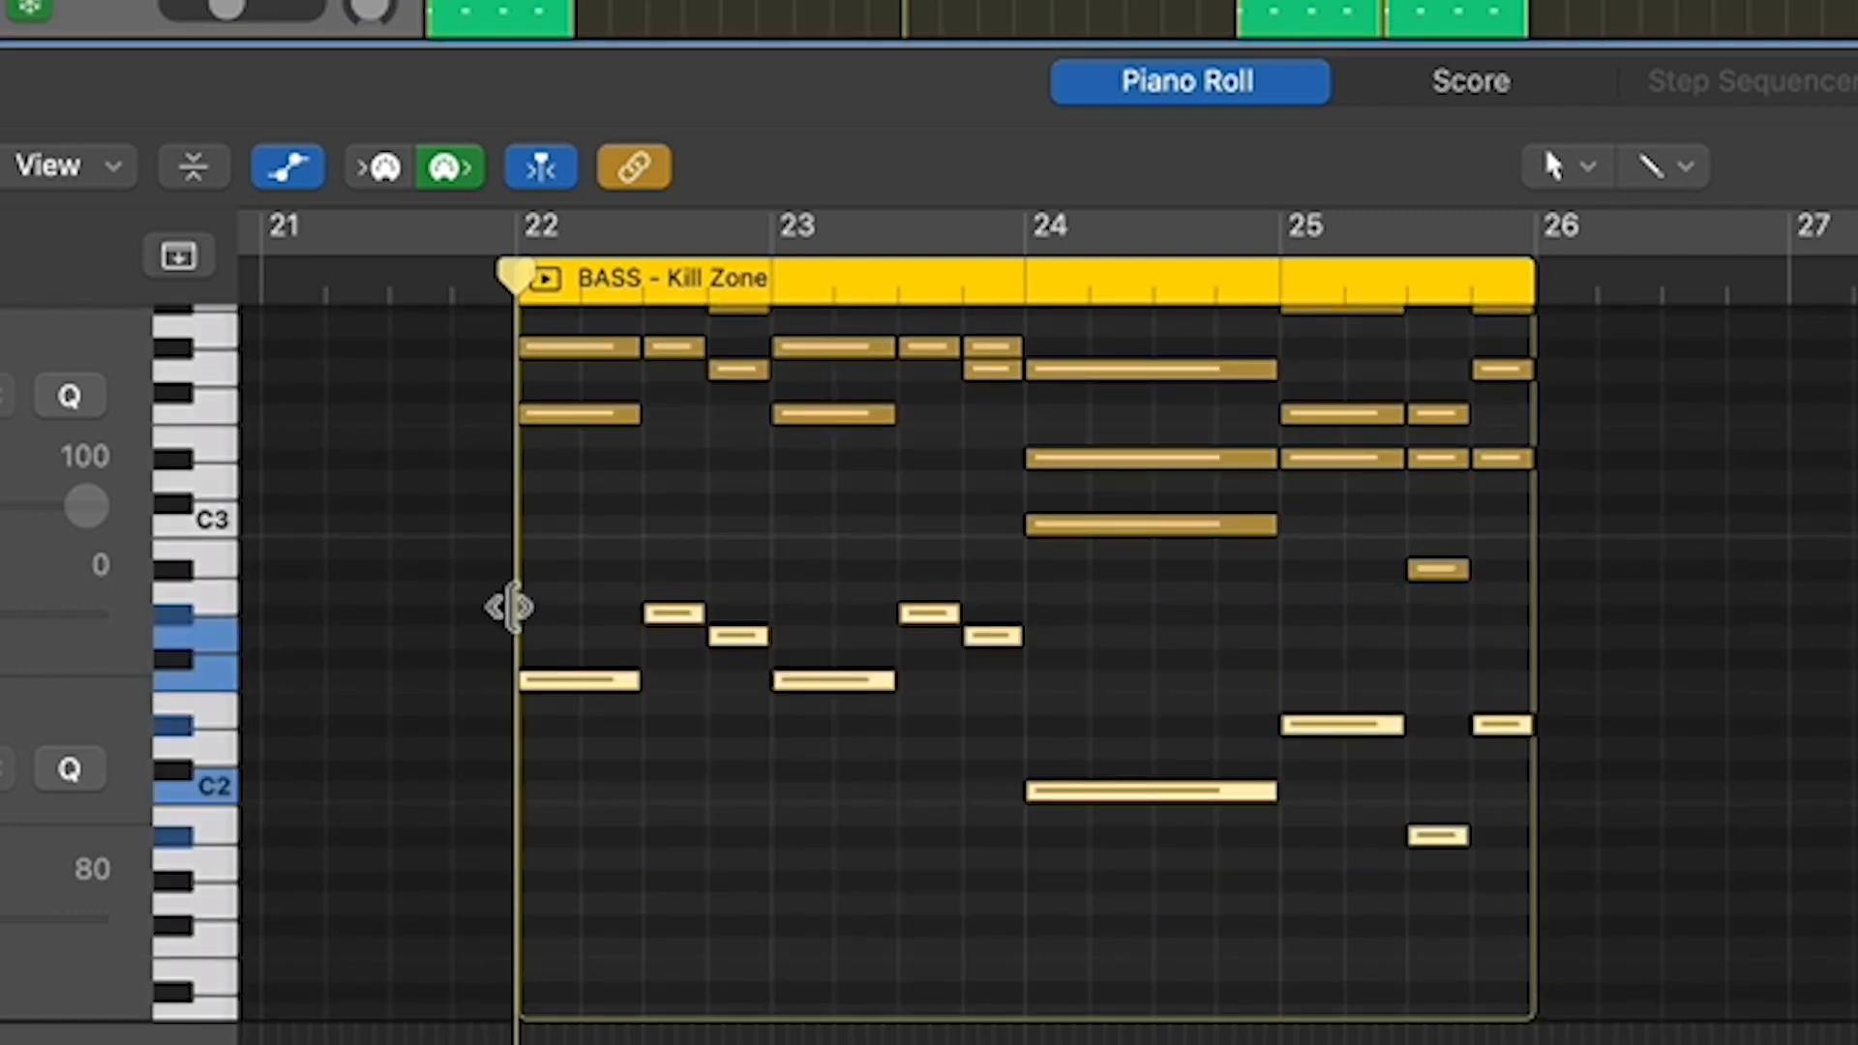
pyautogui.scroll(3, 1216, 681)
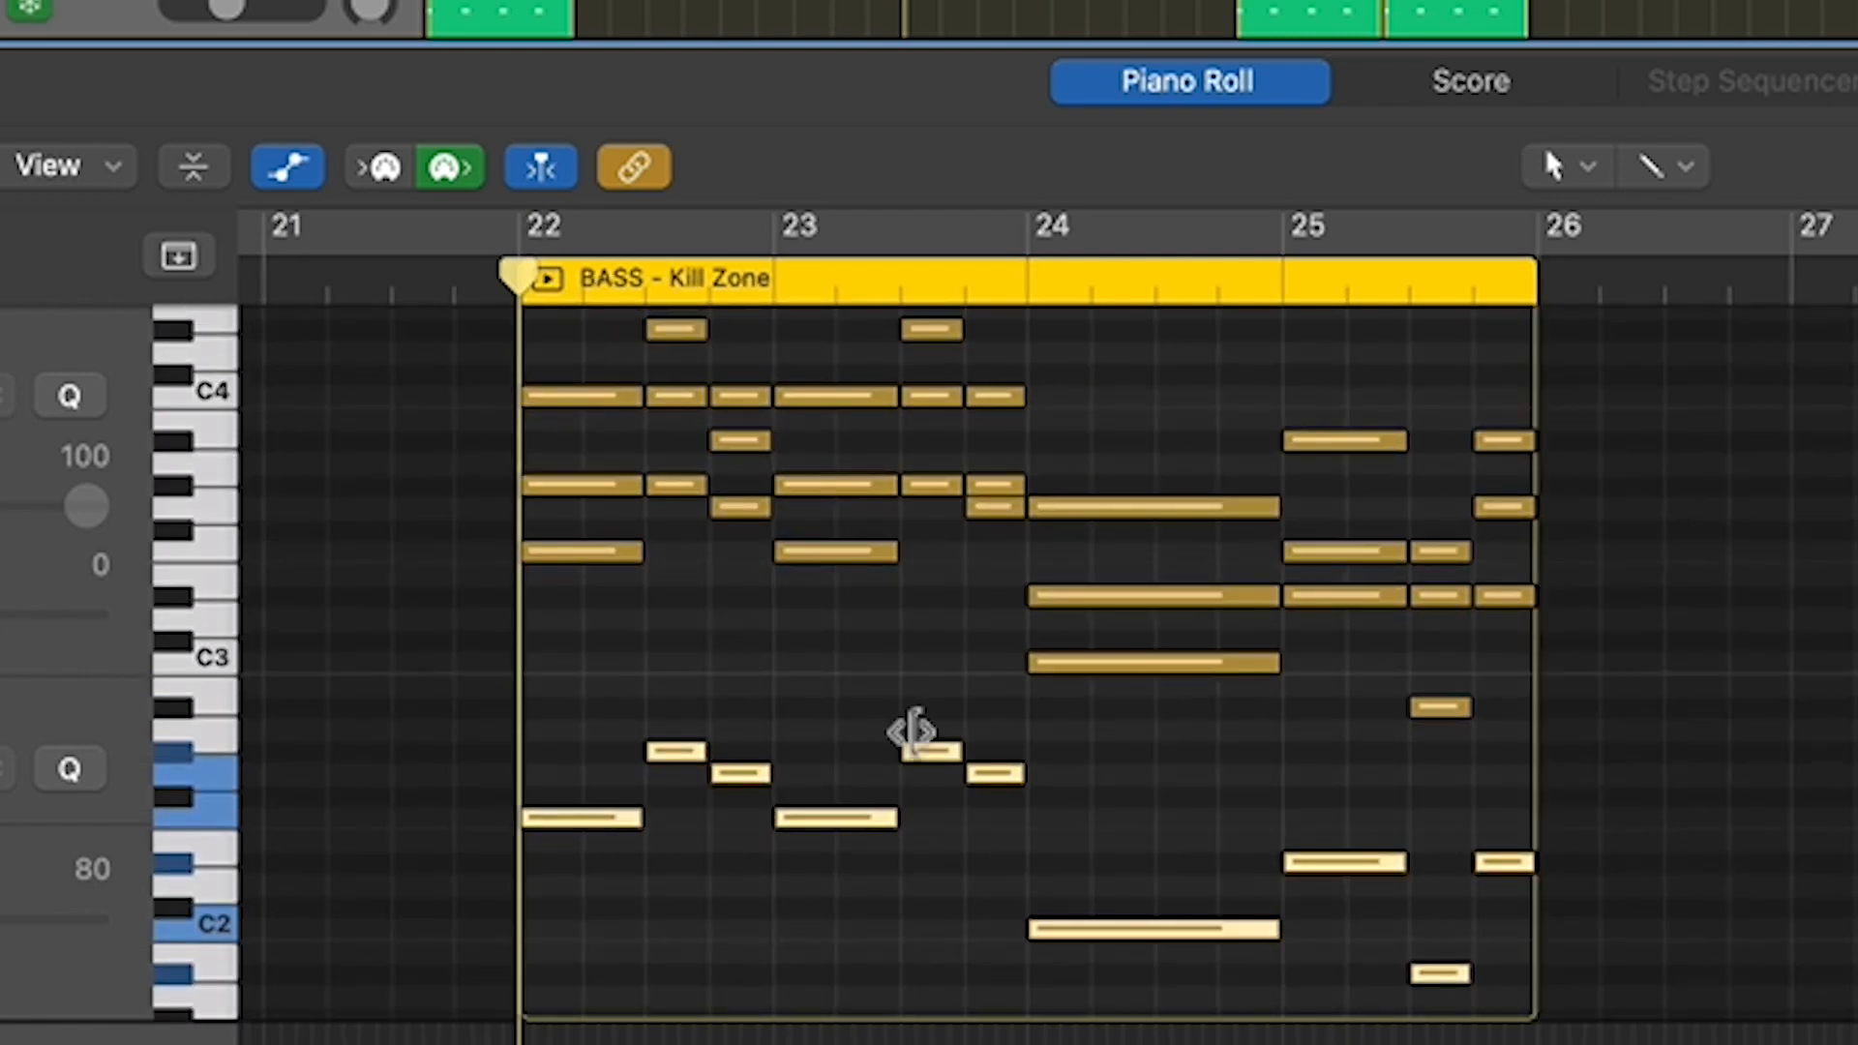
pyautogui.scroll(2, 881, 631)
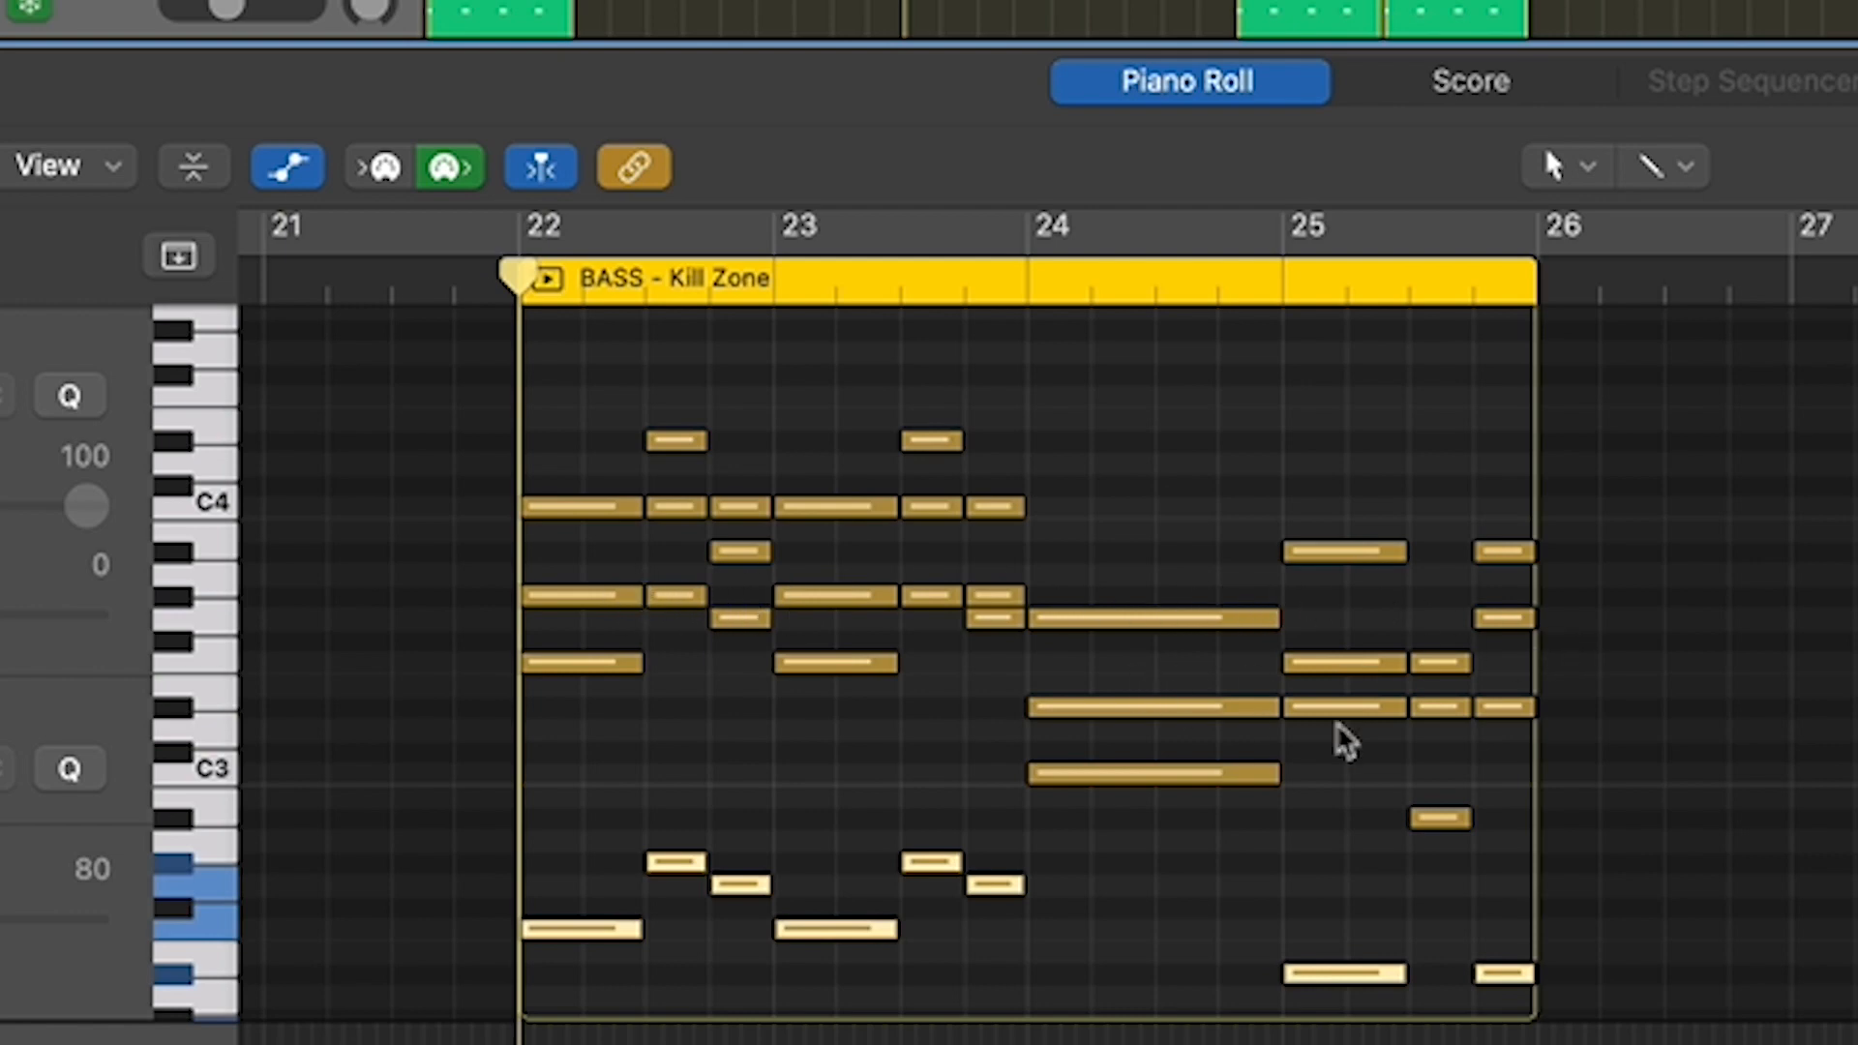
pyautogui.moveTo(1622, 706); pyautogui.dragTo(1005, 700)
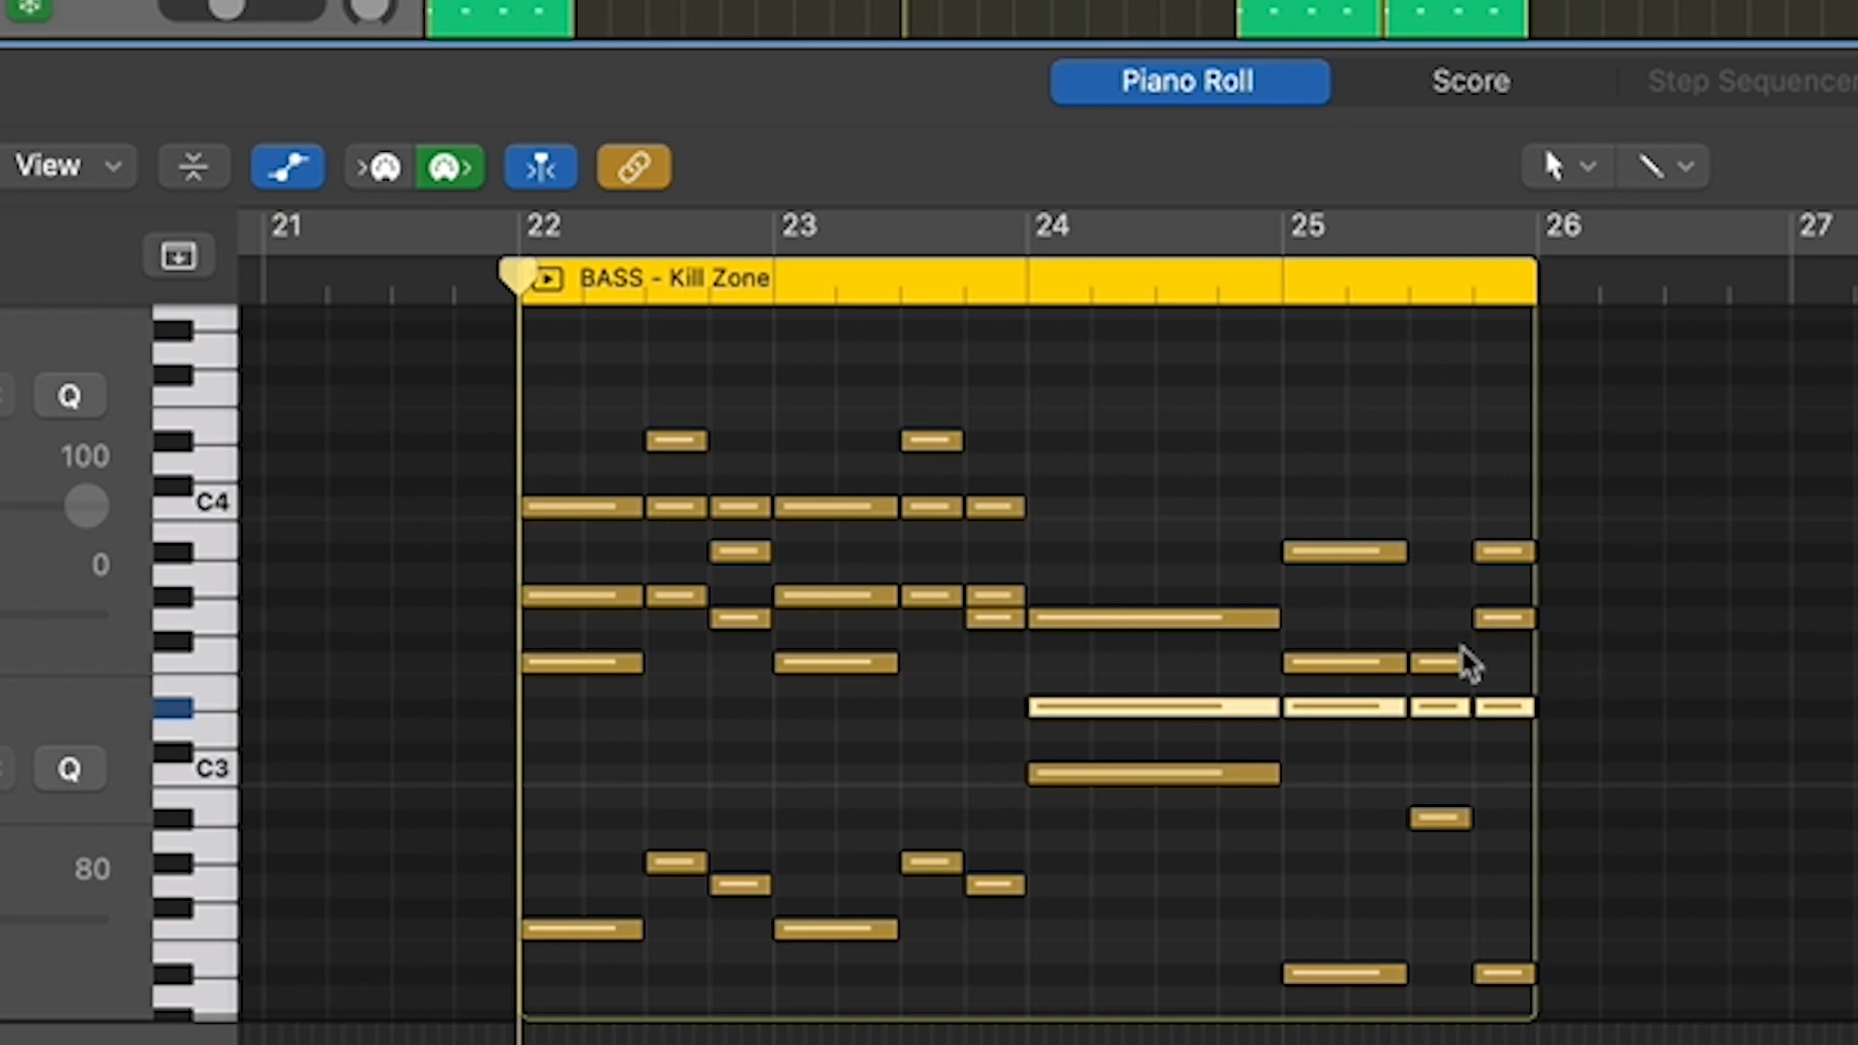
pyautogui.moveTo(1079, 595); pyautogui.dragTo(465, 606)
pyautogui.moveTo(1074, 515); pyautogui.dragTo(344, 534)
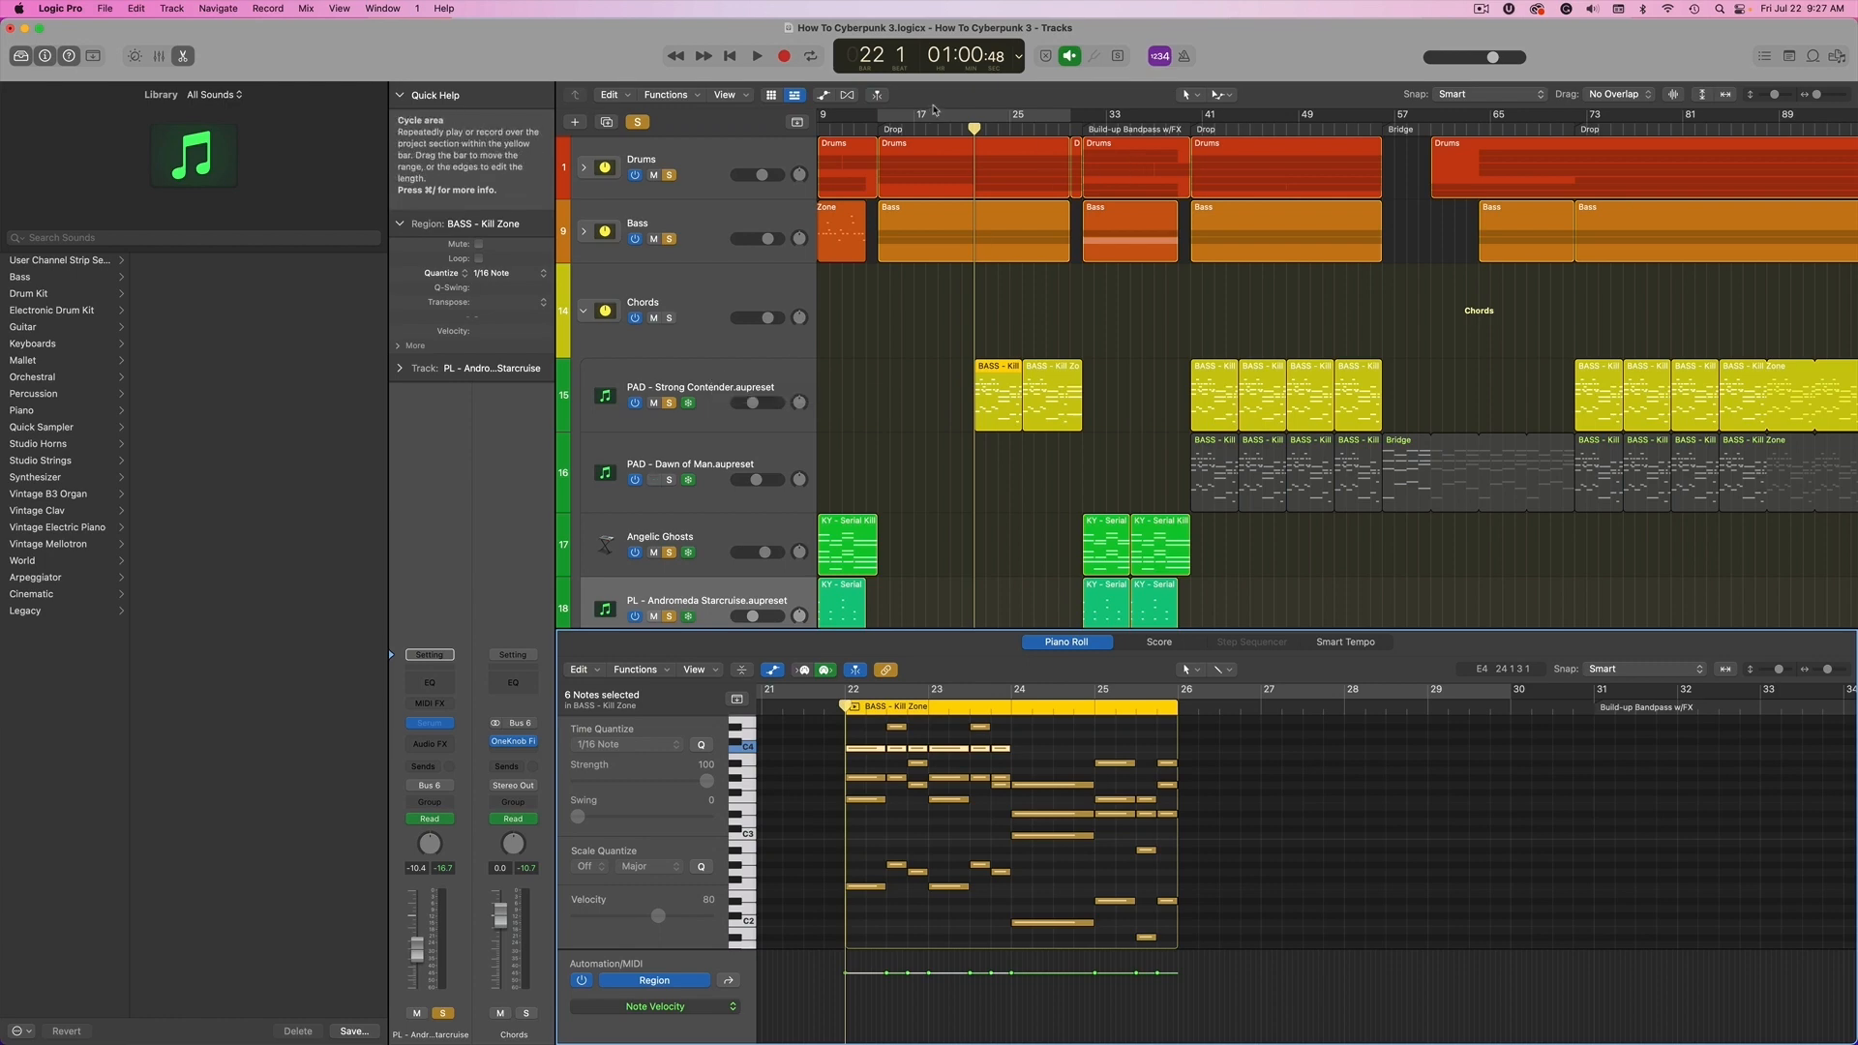
# Play the chords from just before bar 22 with Drums and Bass unsoloed and PAD - Dawn of Man soloed.
pyautogui.click(971, 128)
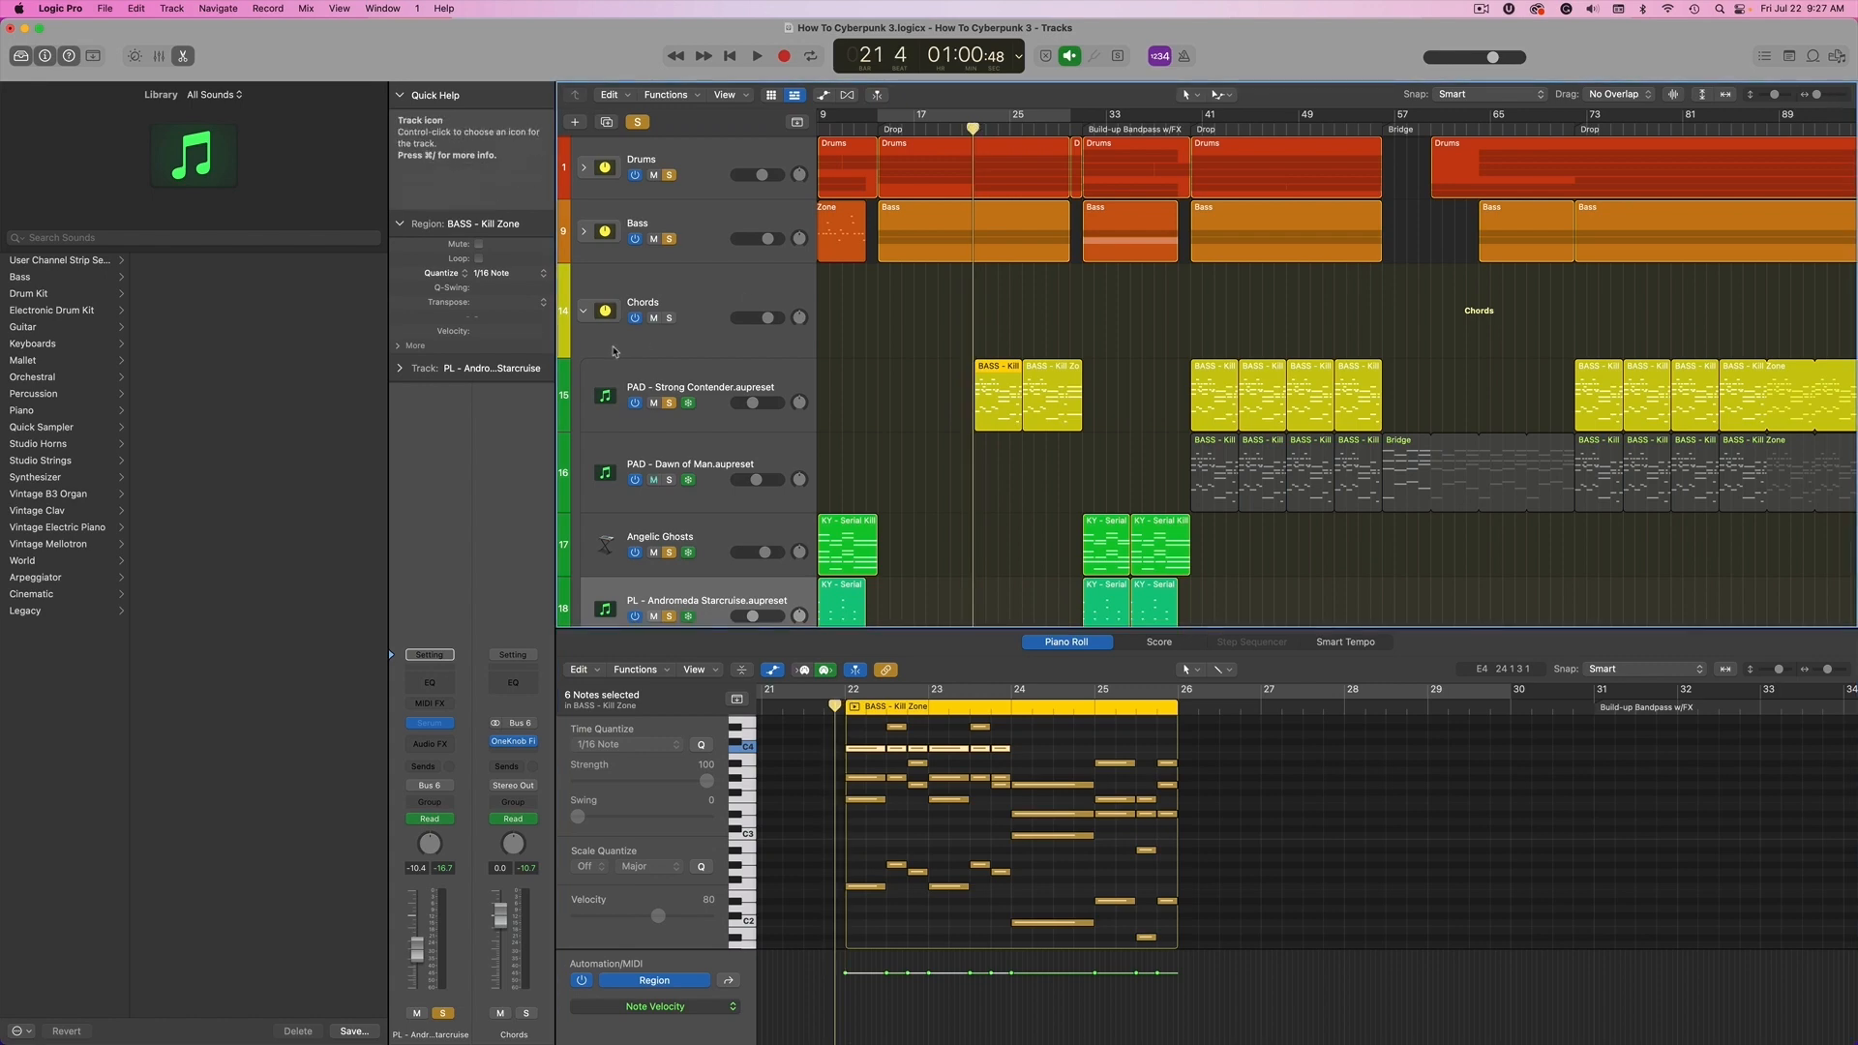
pyautogui.click(653, 174)
pyautogui.click(654, 238)
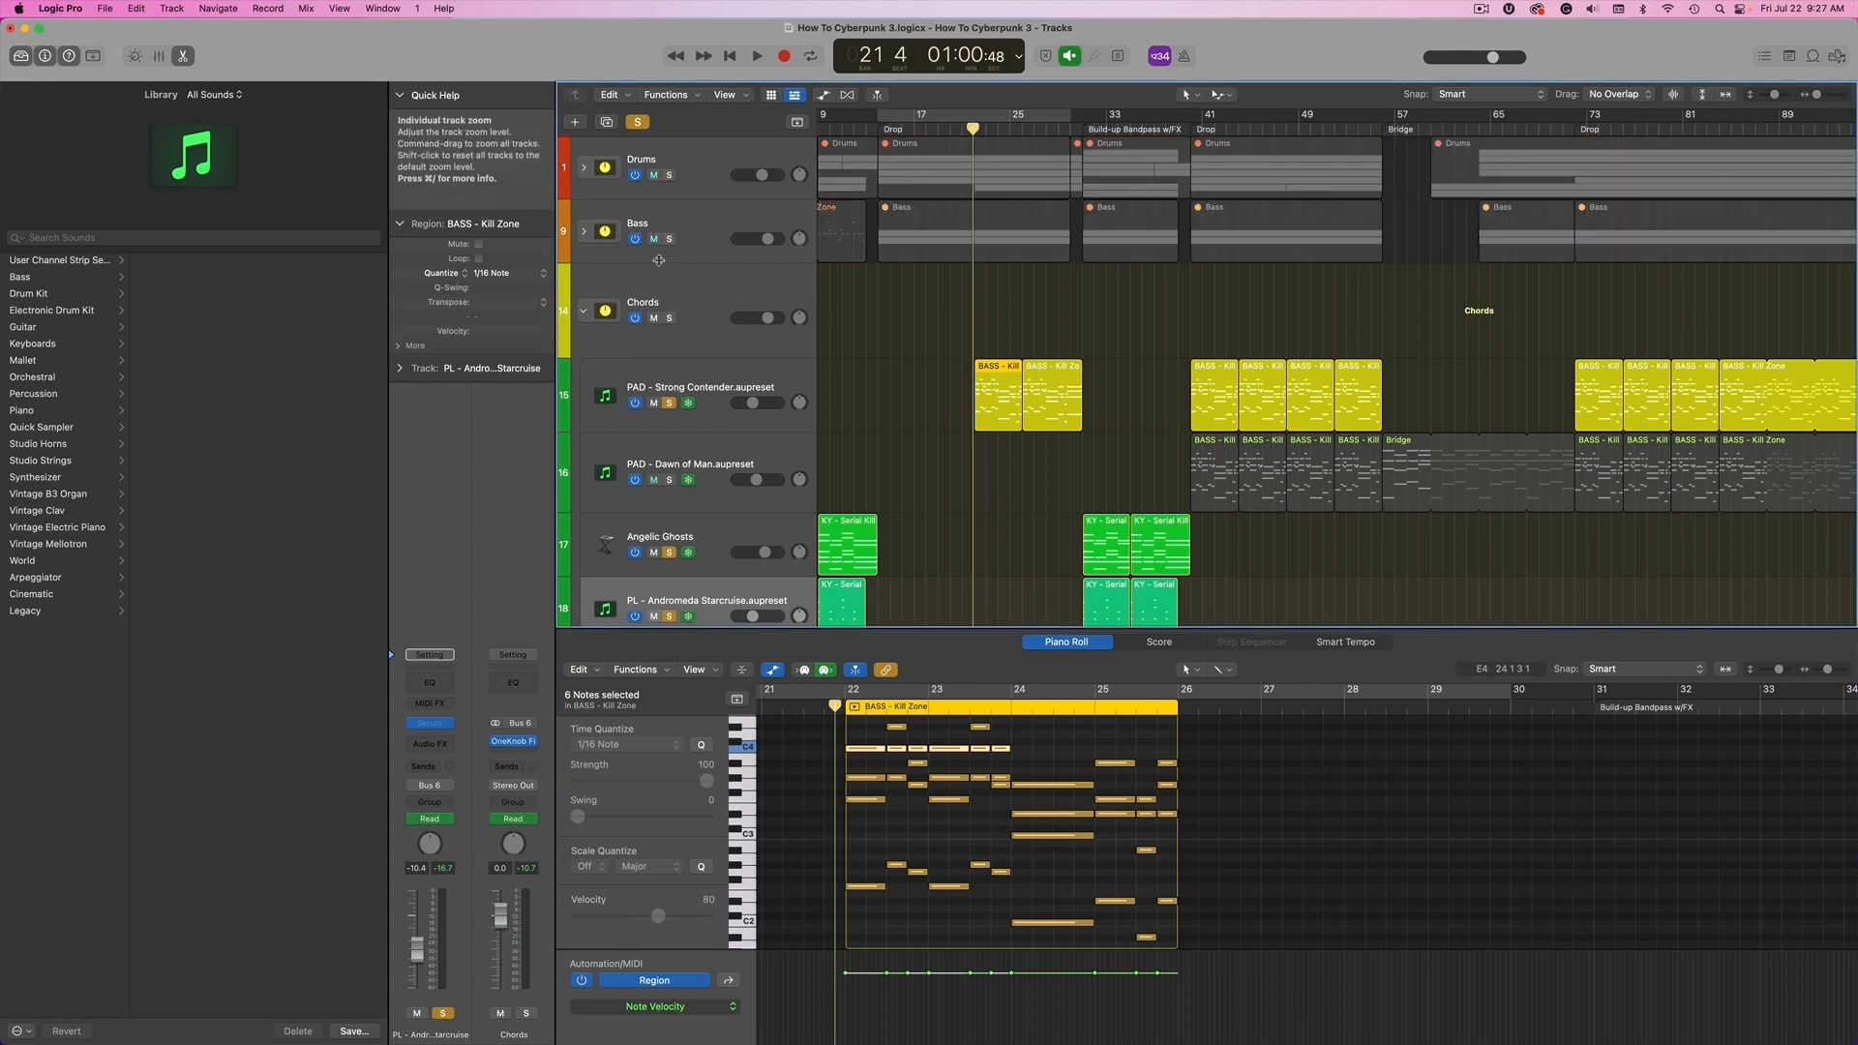
pyautogui.press('space')
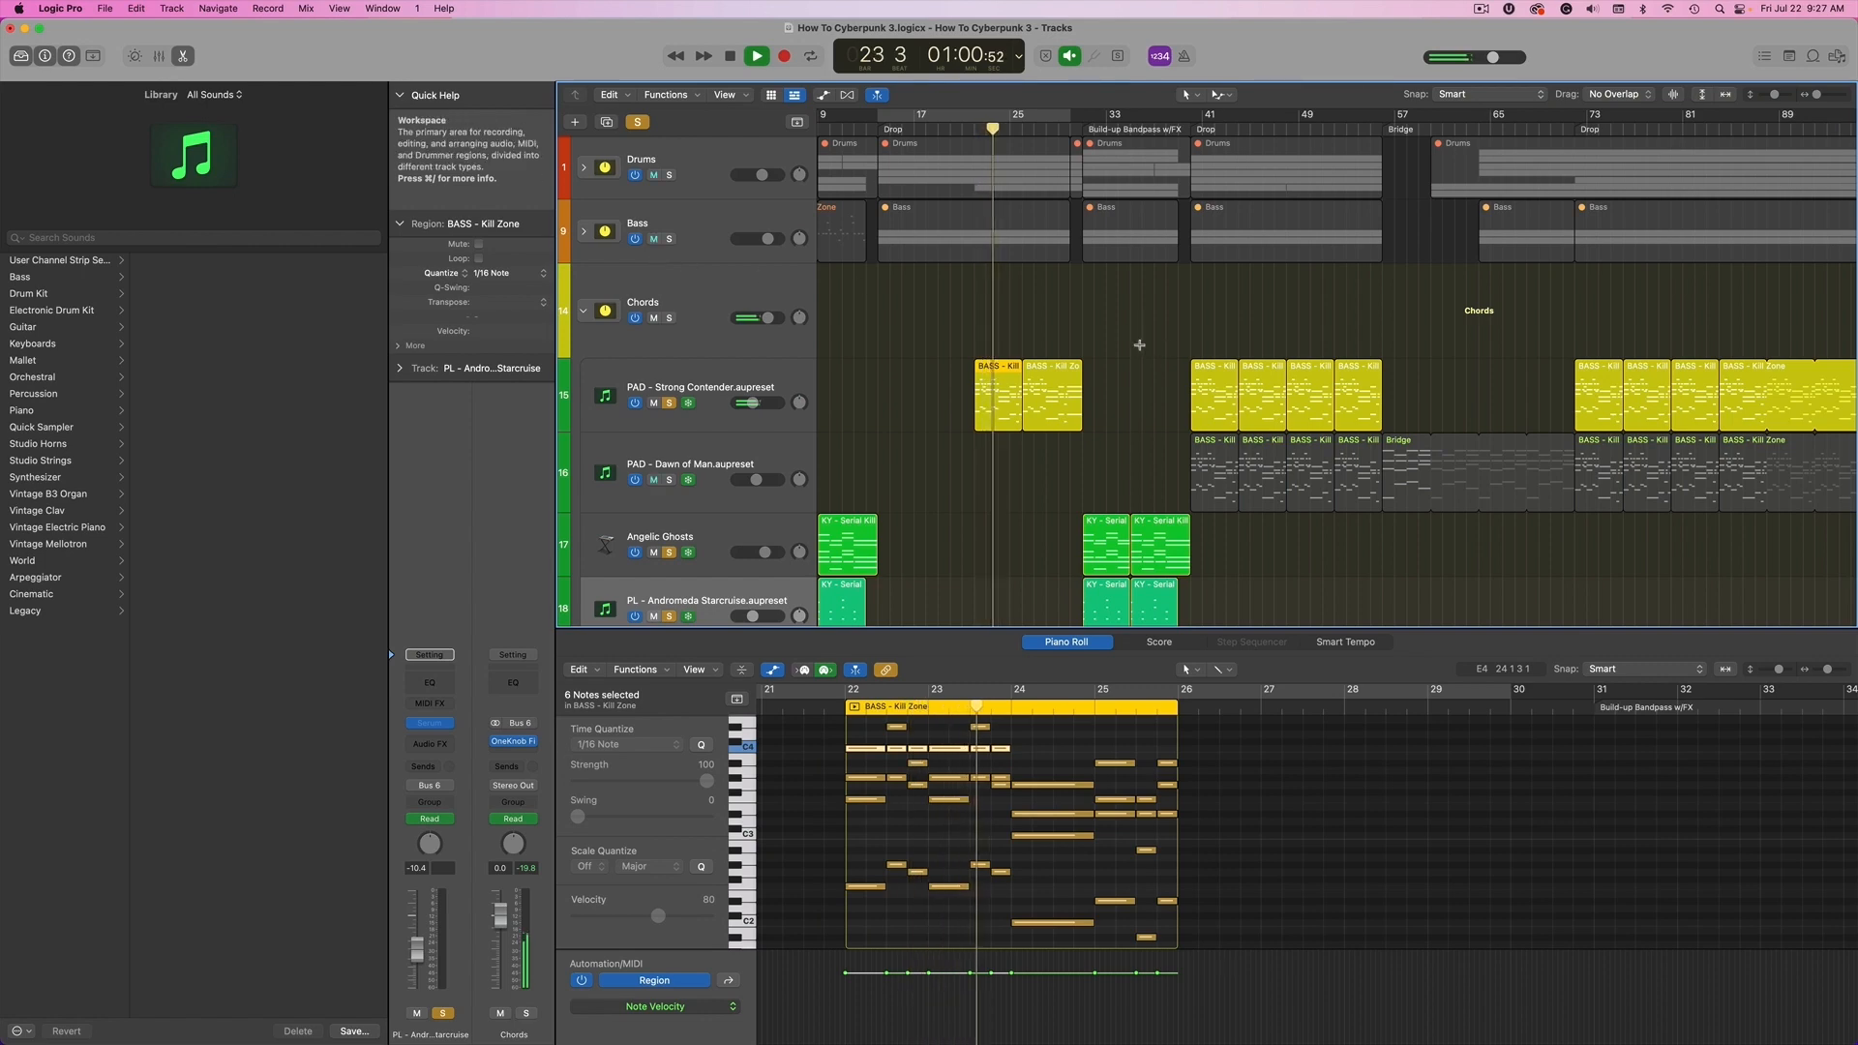
pyautogui.click(669, 480)
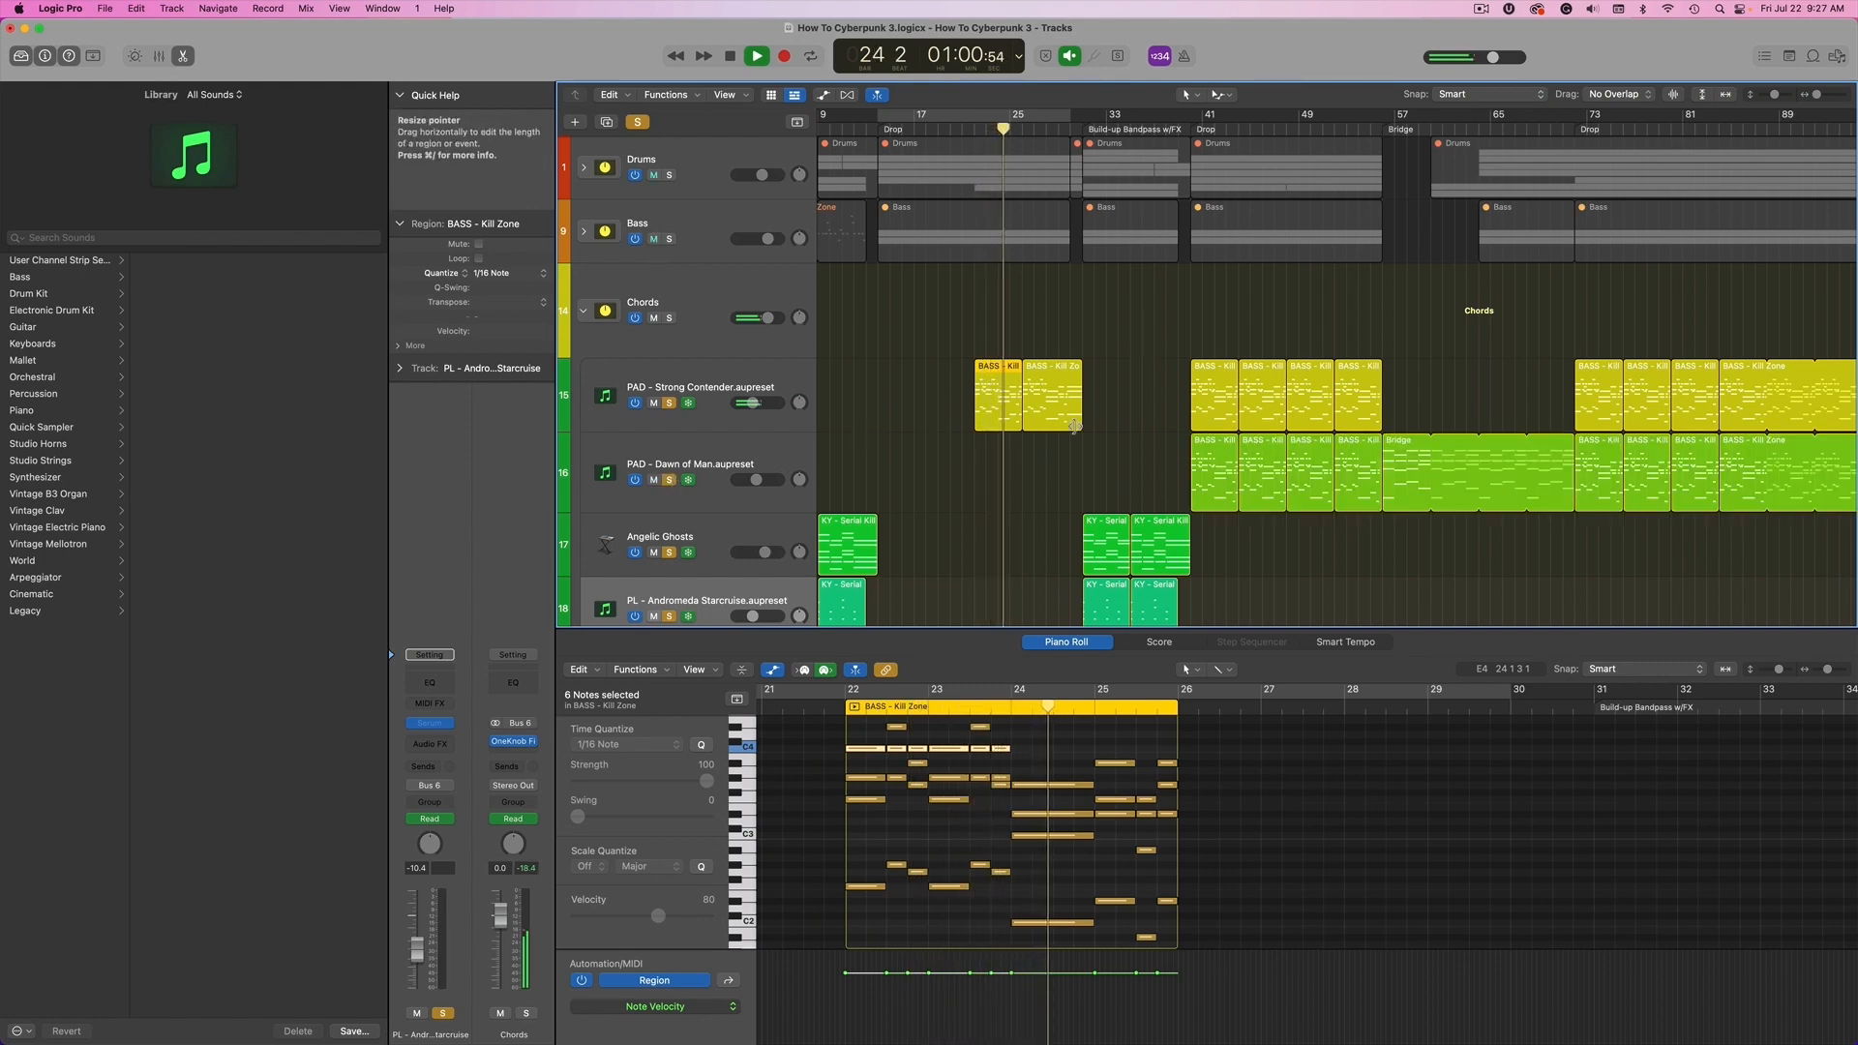
# Open the PAD - Dawn of Man Bridge region in the Piano Roll and highlight its lowest notes and repeated C3 notes in bars 56 to 59.
pyautogui.press('space')
pyautogui.click(1191, 127)
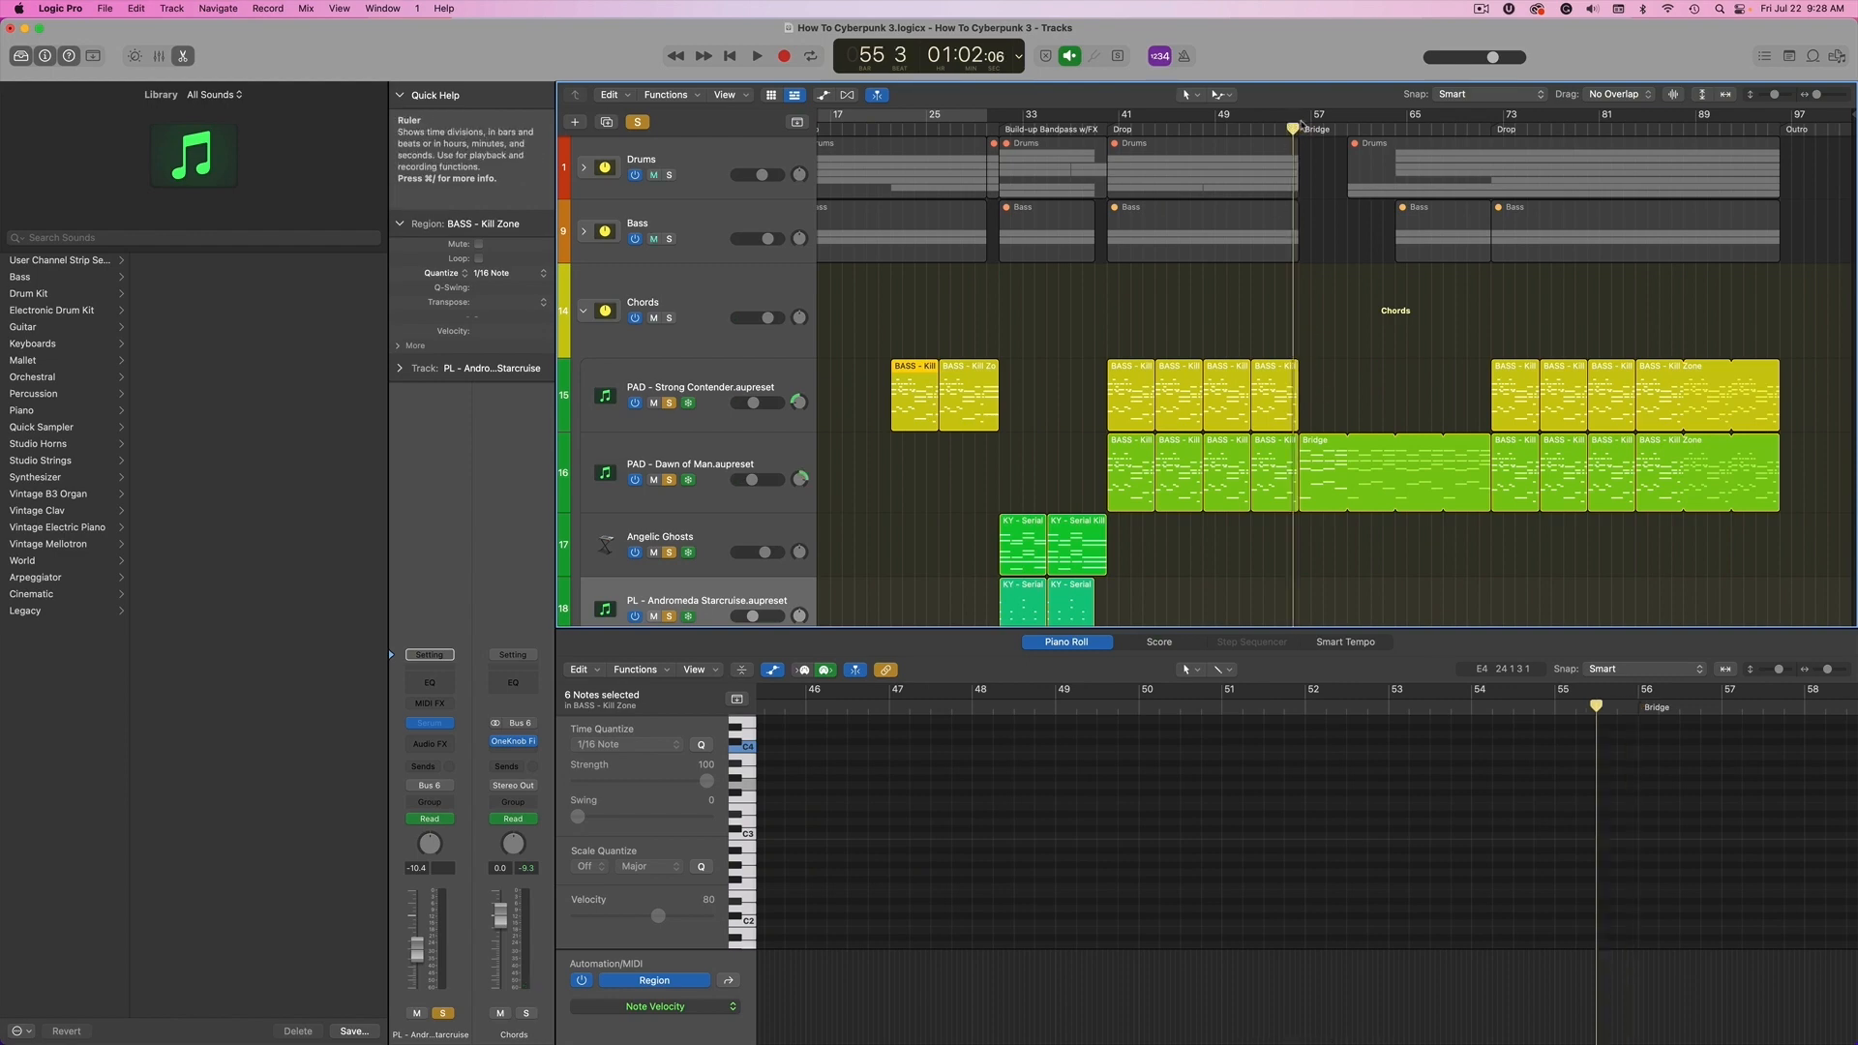
pyautogui.click(1329, 447)
pyautogui.hscroll(-5, 1046, 766)
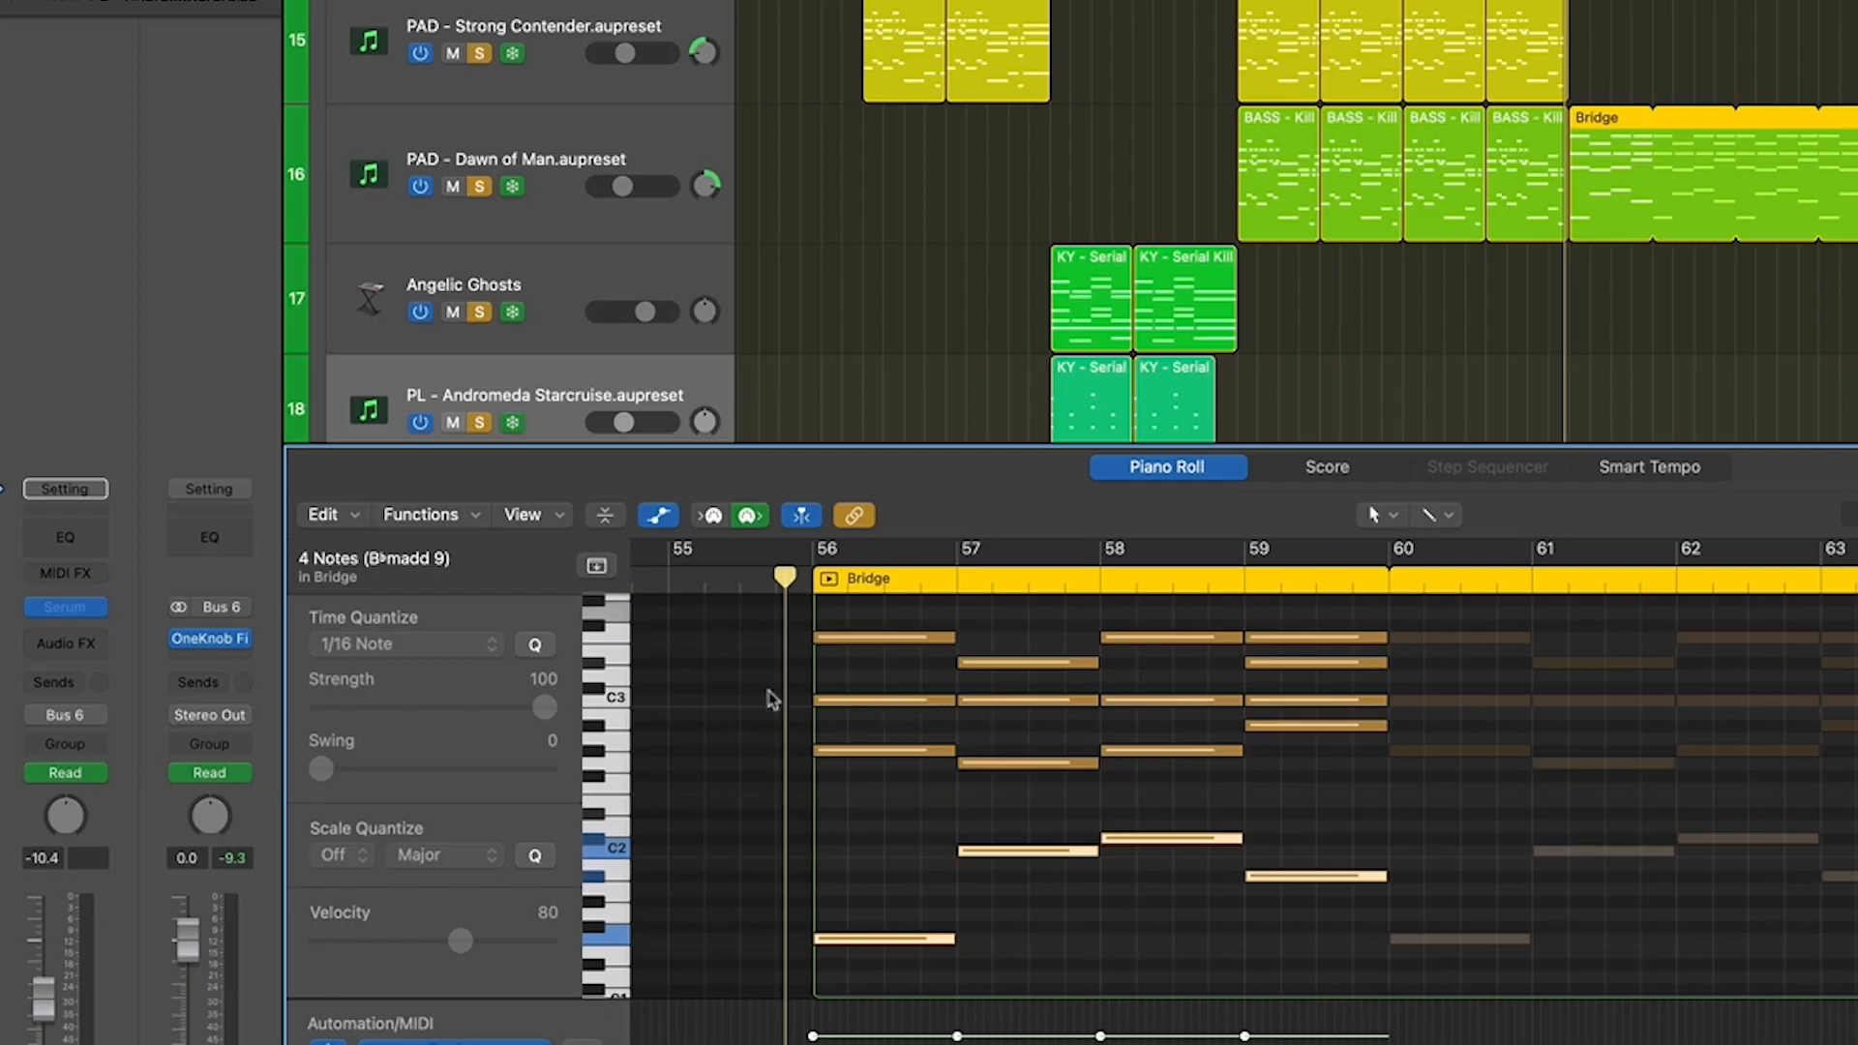
pyautogui.click(792, 701)
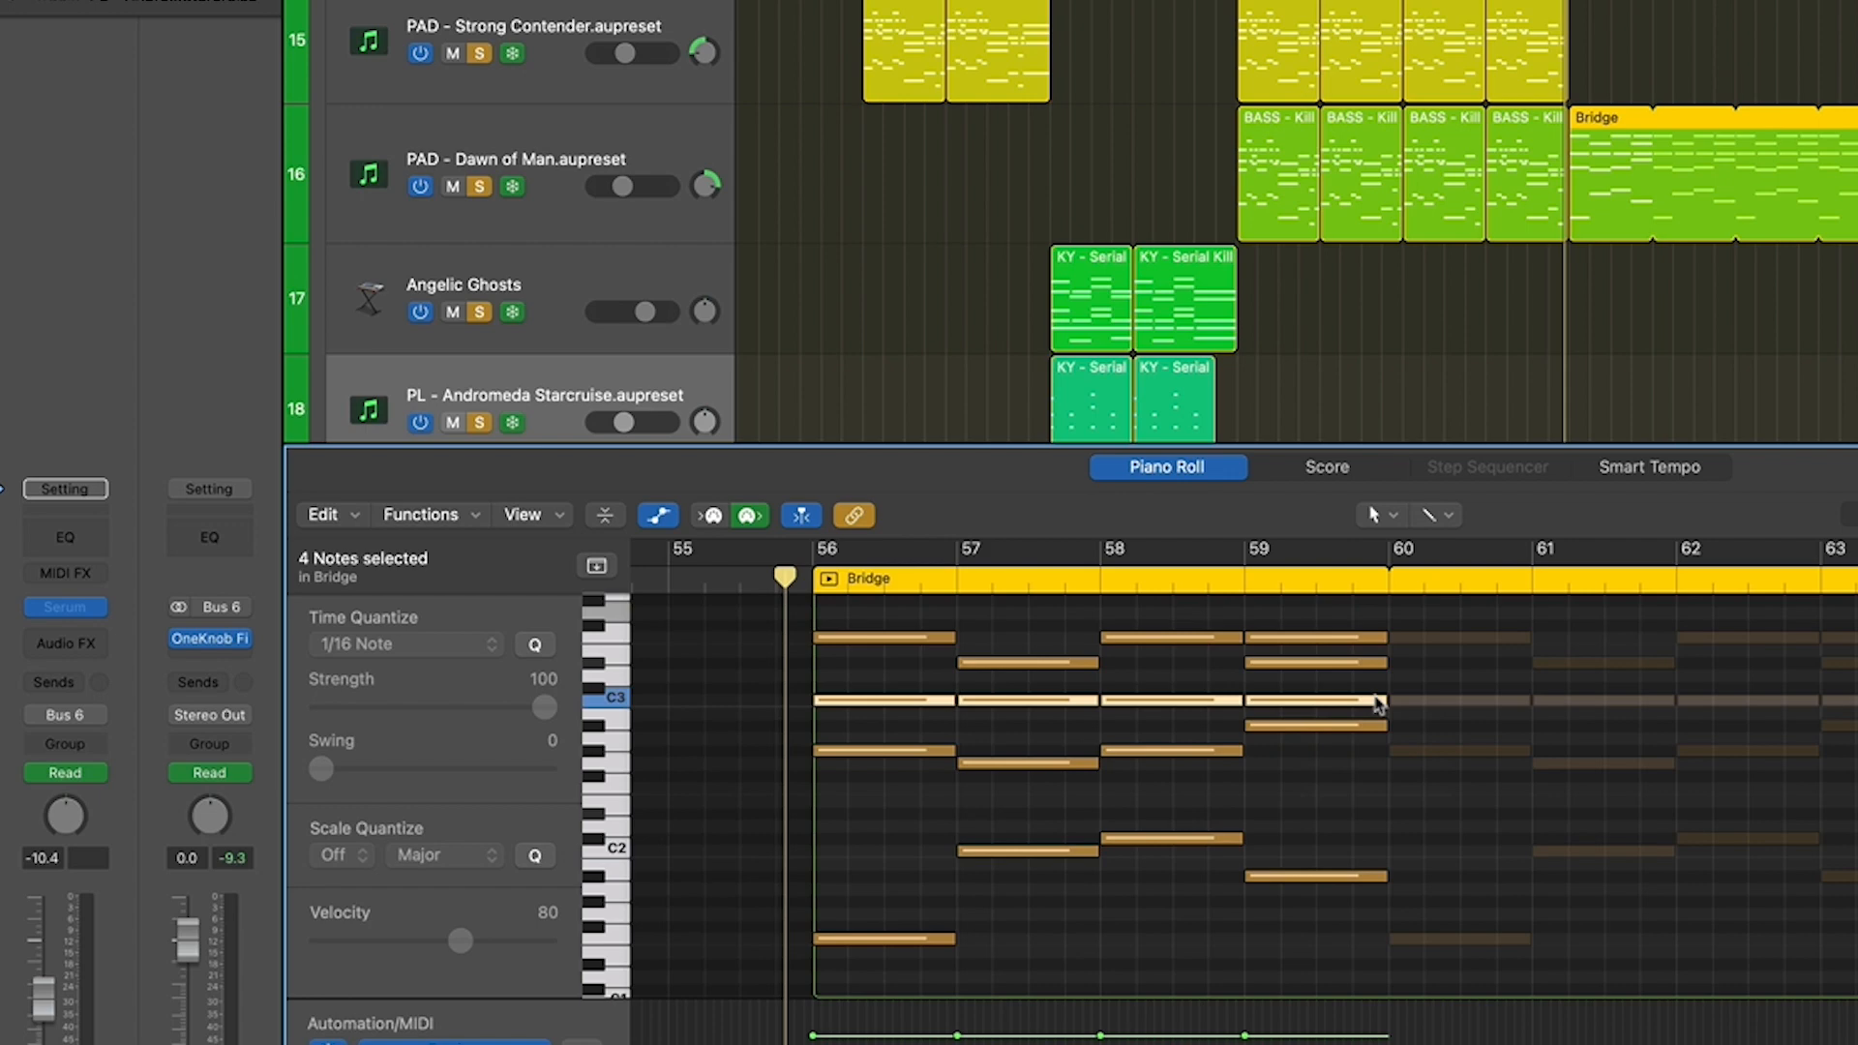
# Play the bridge with the track automation shown, examine the PAD - Dawn of Man parameter and volume curves, and hide the automation.
pyautogui.click(1466, 365)
pyautogui.hscroll(-5, 1472, 367)
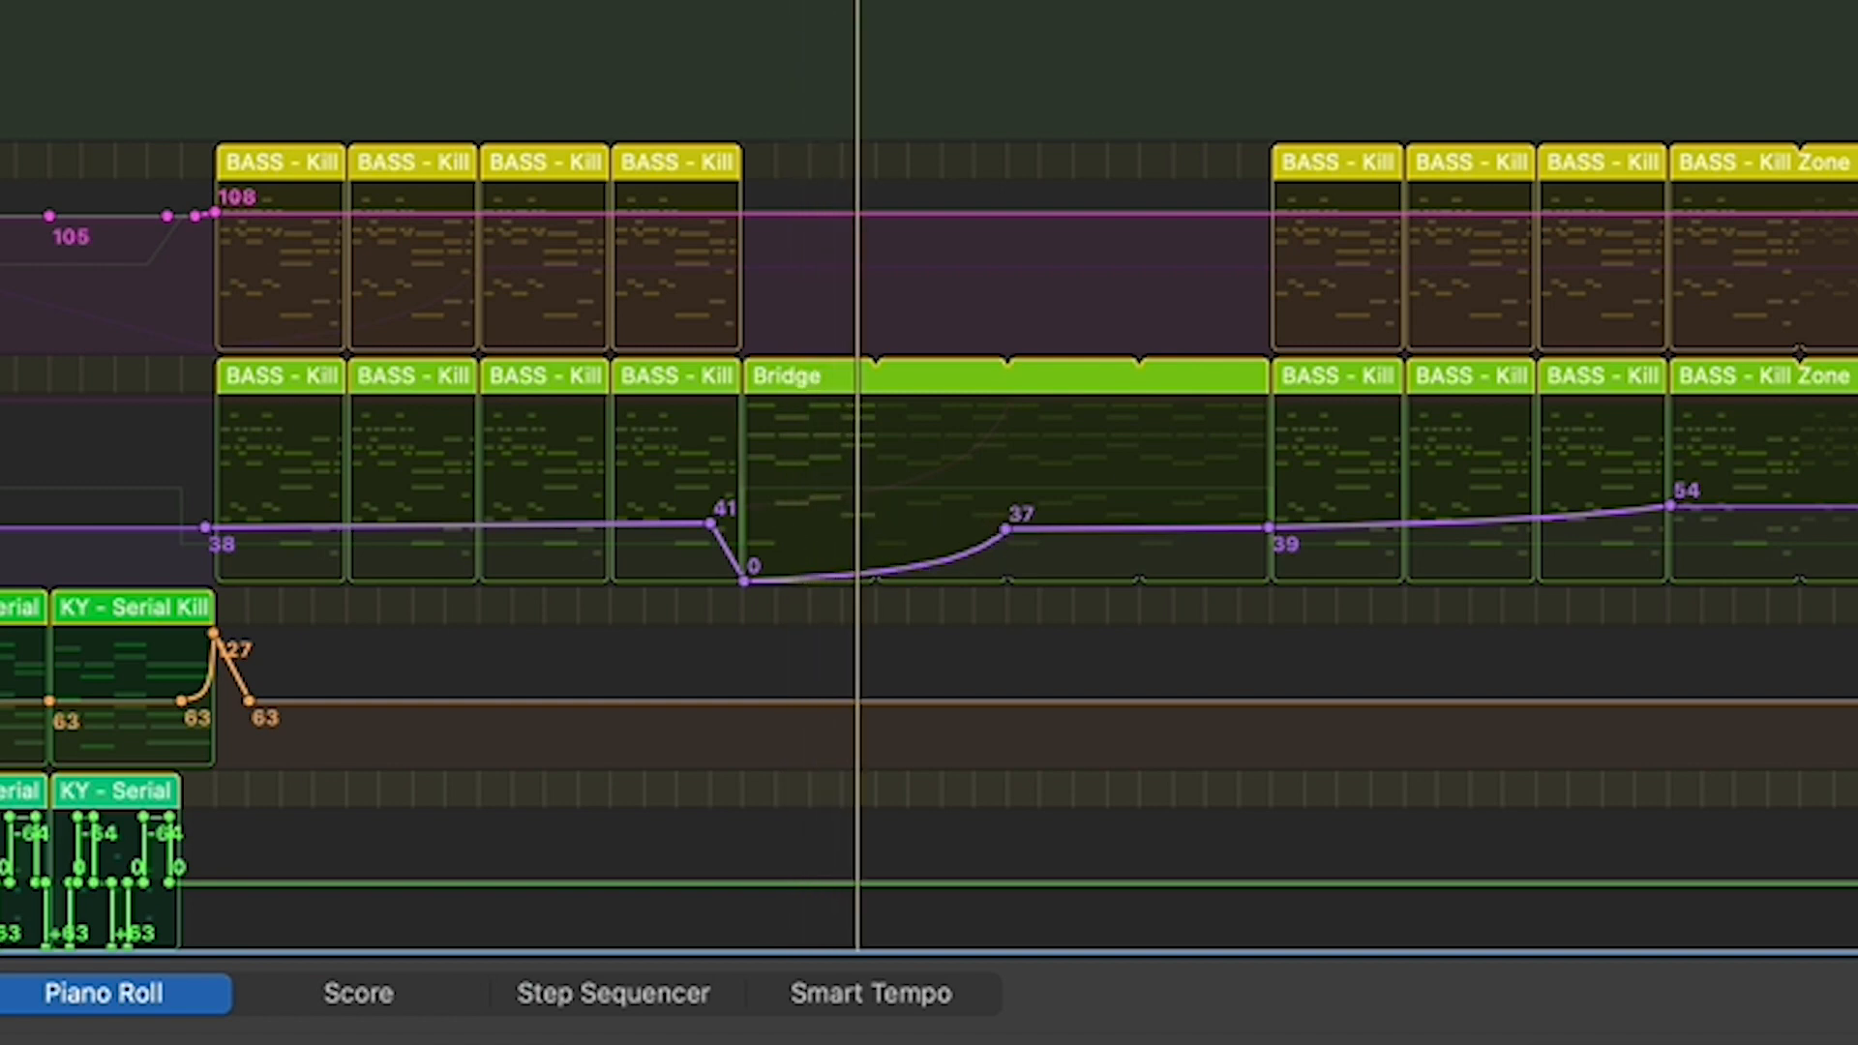
pyautogui.click(2, 571)
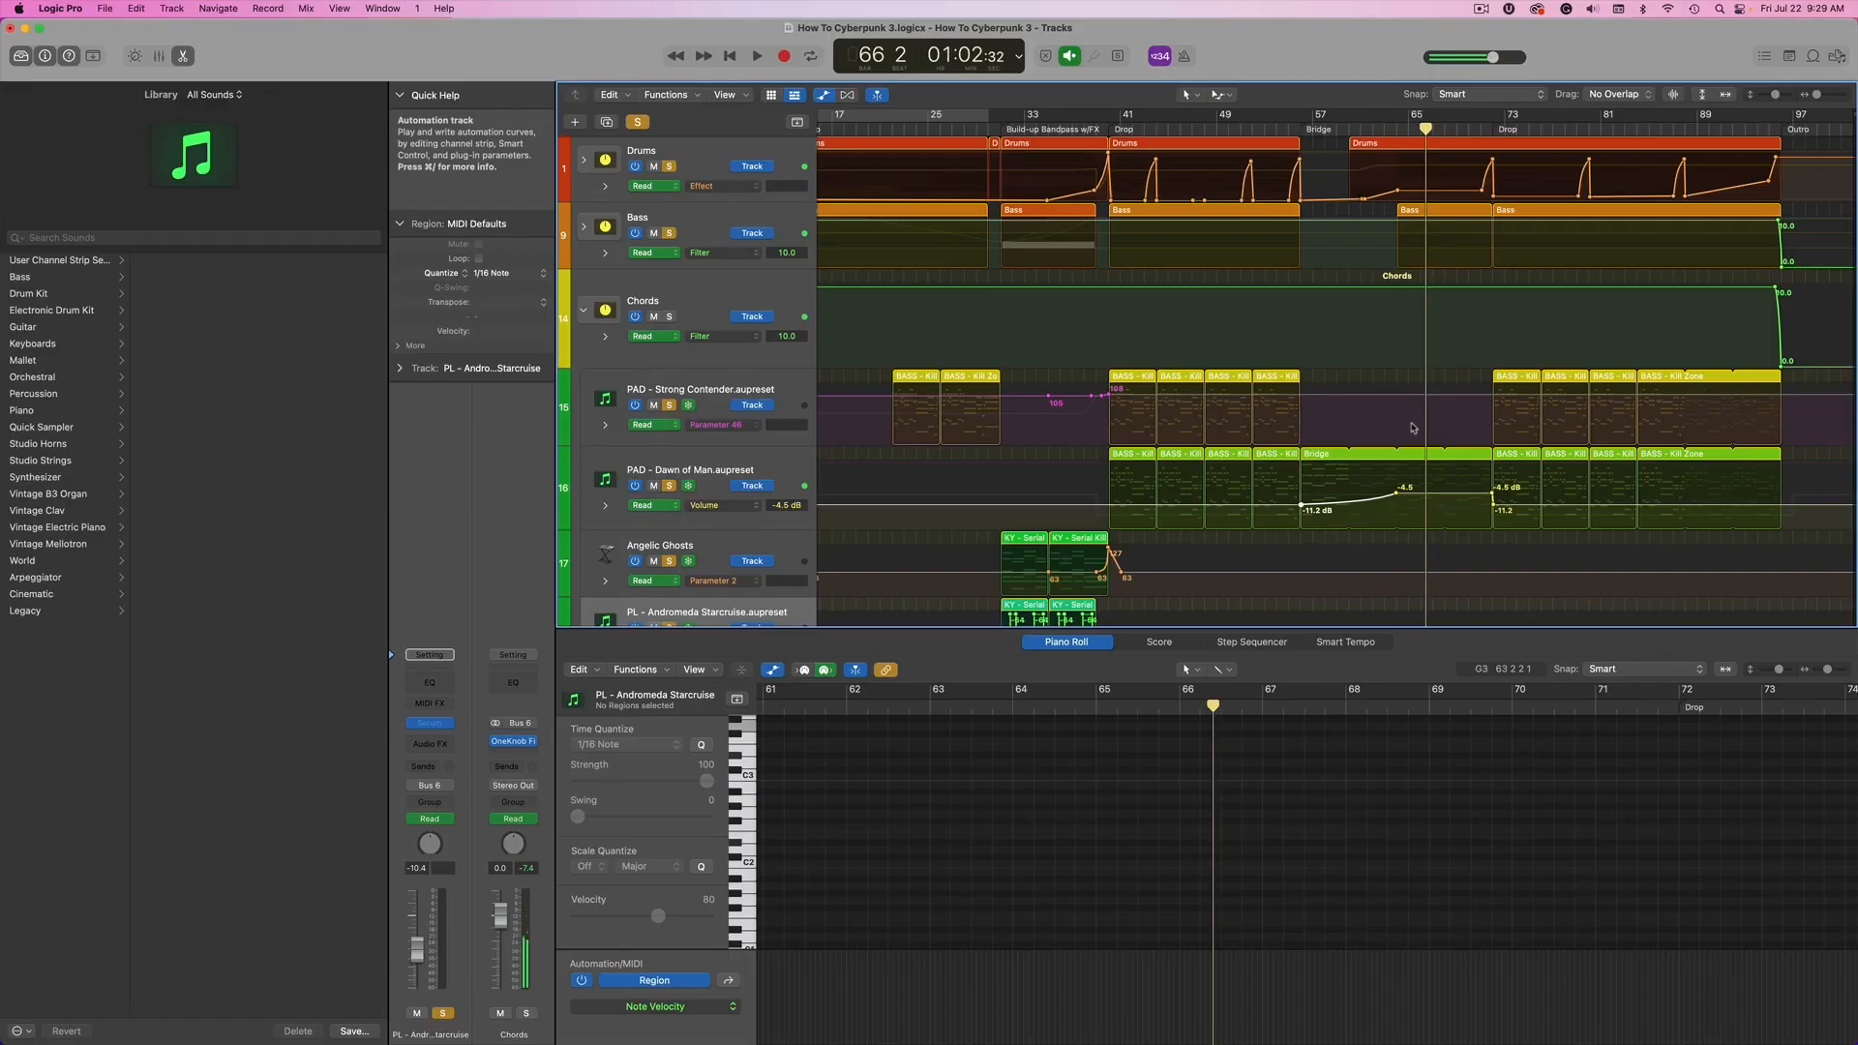
pyautogui.press('a')
pyautogui.scroll(-6, 1413, 428)
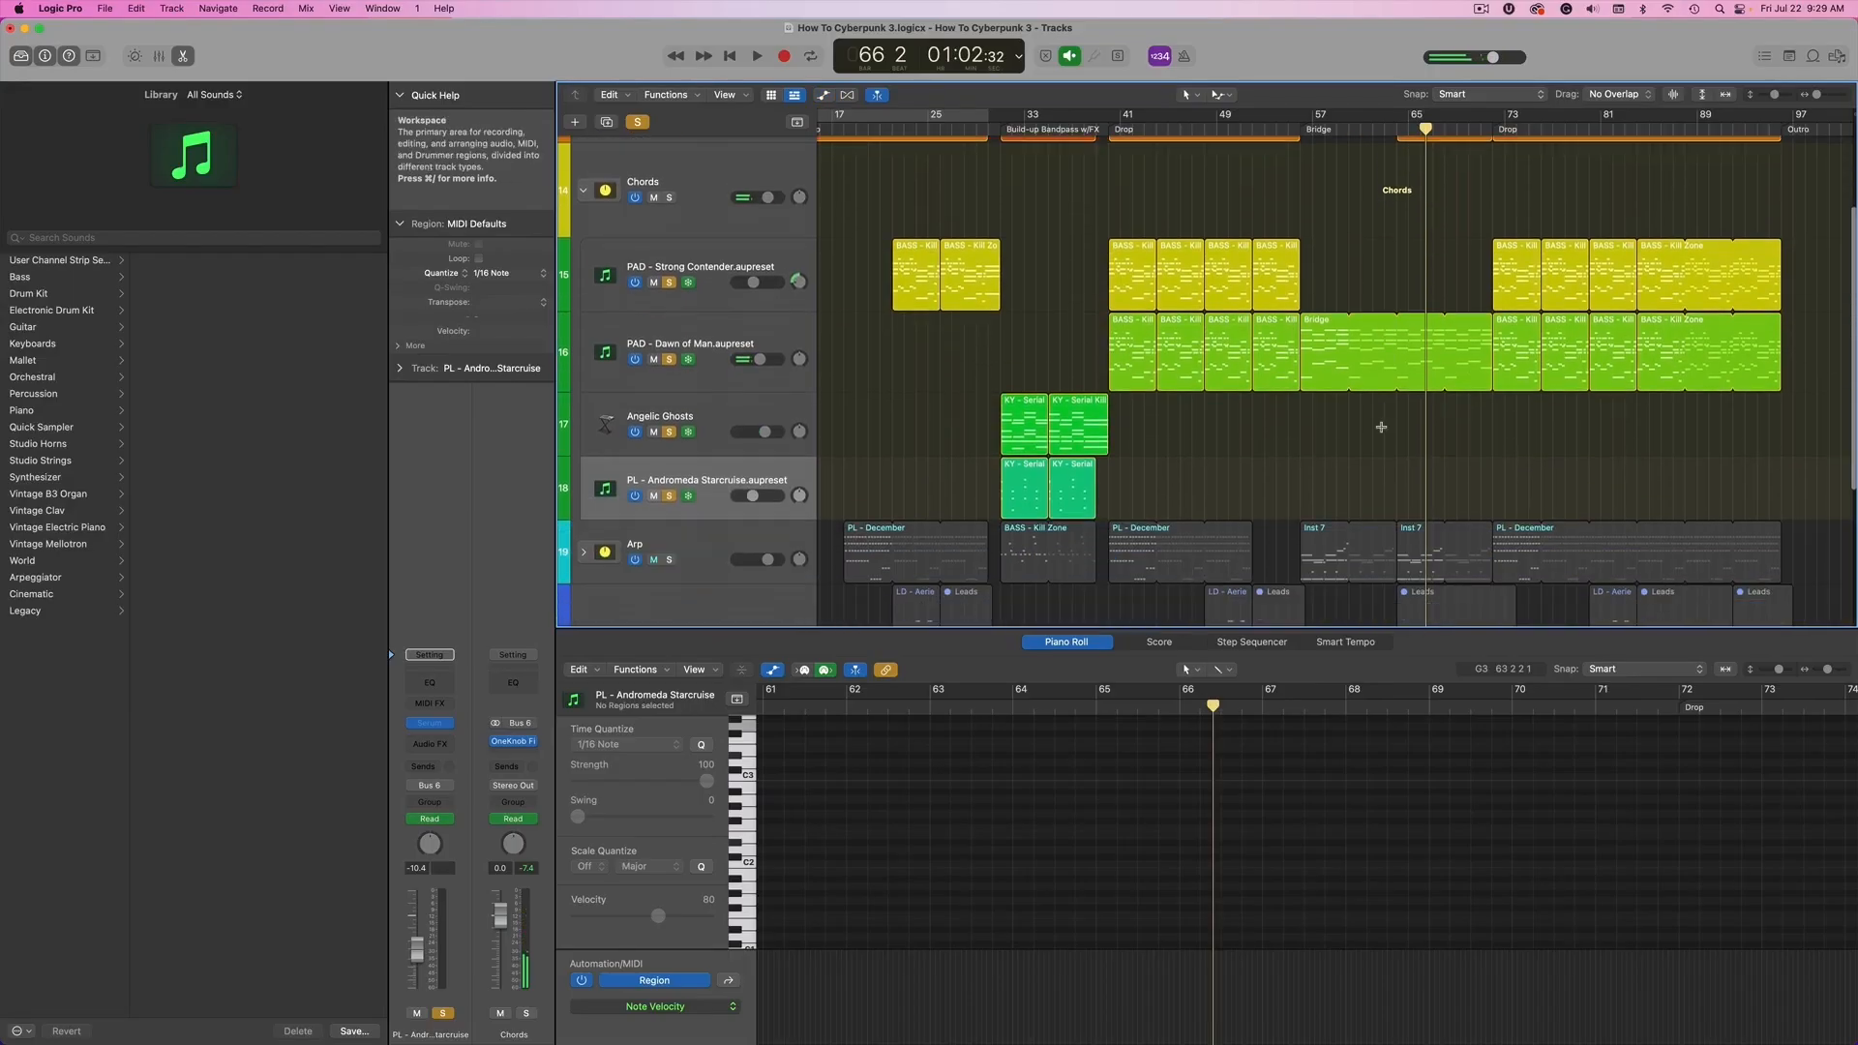